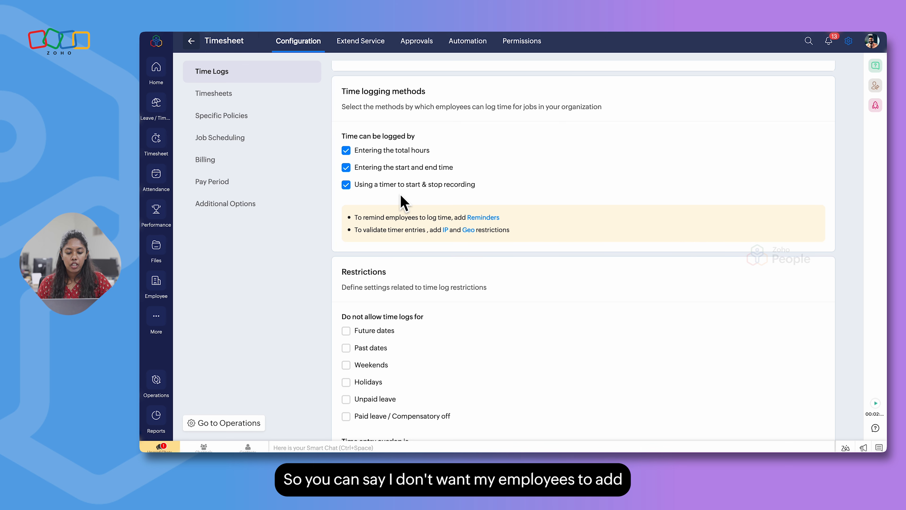
{"action": "left_click", "coordinate": [346, 167]}
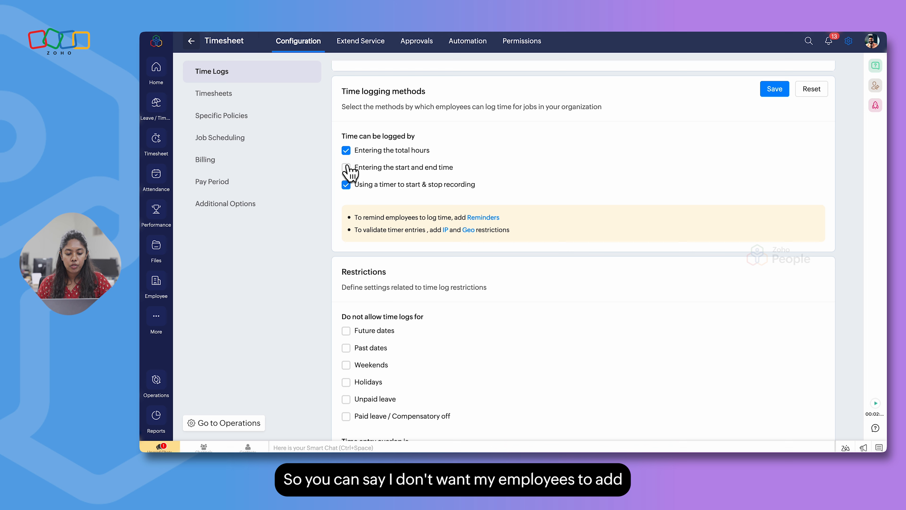
{"action": "left_click", "coordinate": [346, 152]}
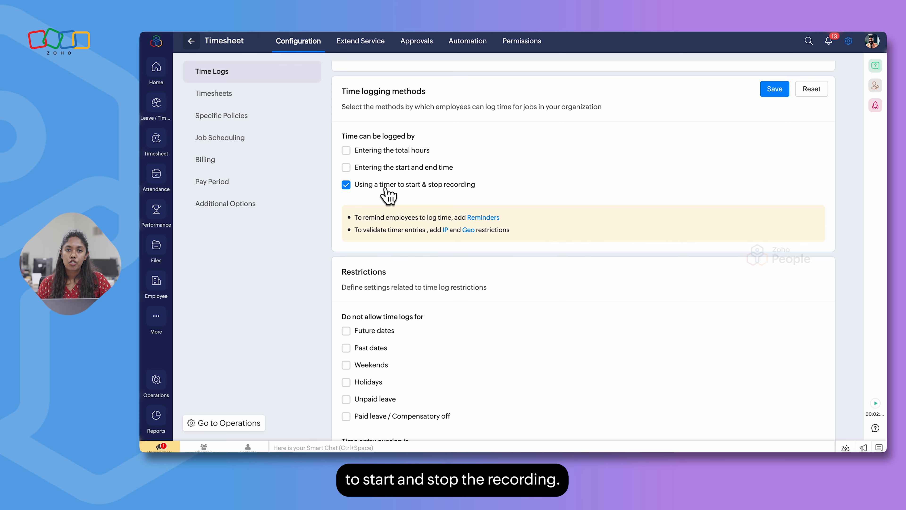
{"action": "left_click", "coordinate": [346, 168]}
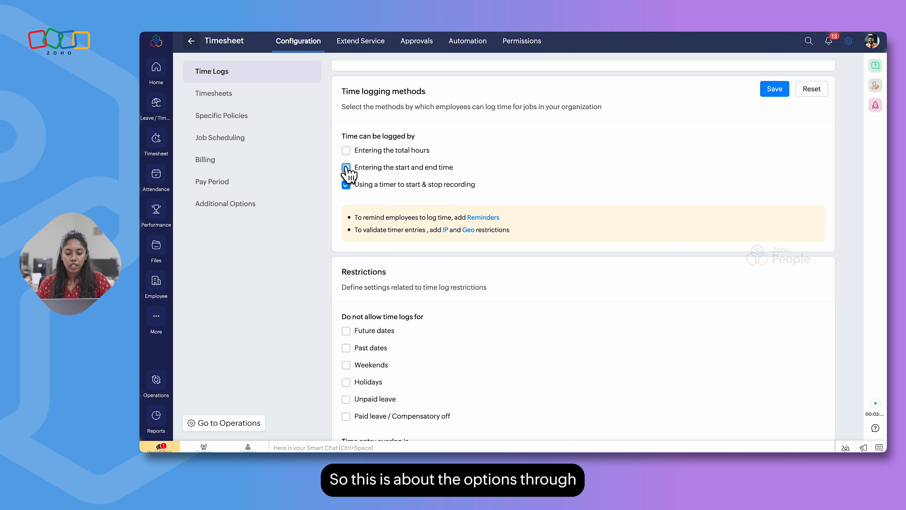
{"action": "left_click", "coordinate": [345, 151]}
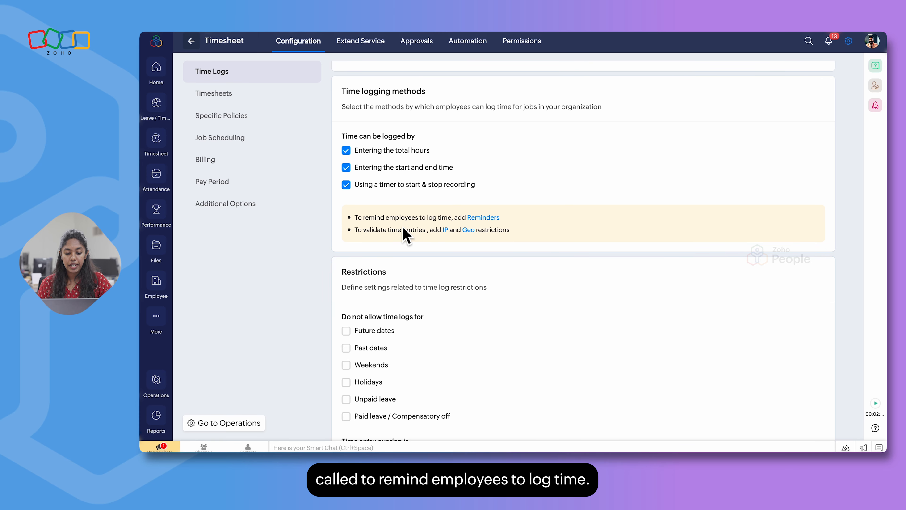
Add a timesheet reminder named Timelog Reminder with the type Time Logs
{"action": "left_click", "coordinate": [481, 218]}
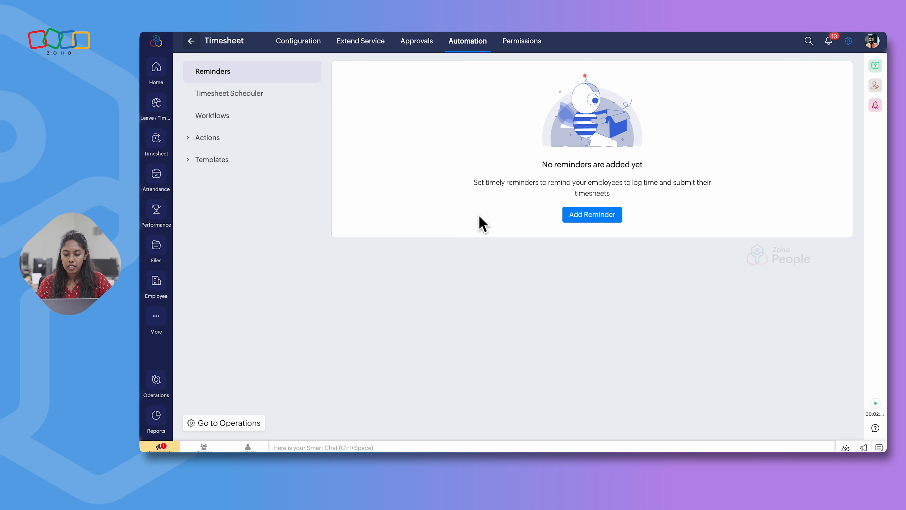
{"action": "left_click", "coordinate": [587, 216]}
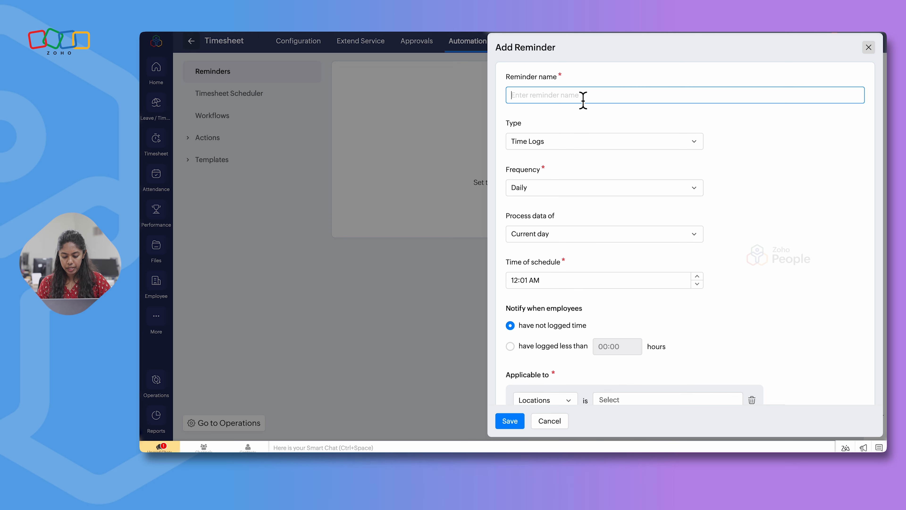
{"action": "type", "text": "Timelog Reminder"}
{"action": "left_click", "coordinate": [569, 142]}
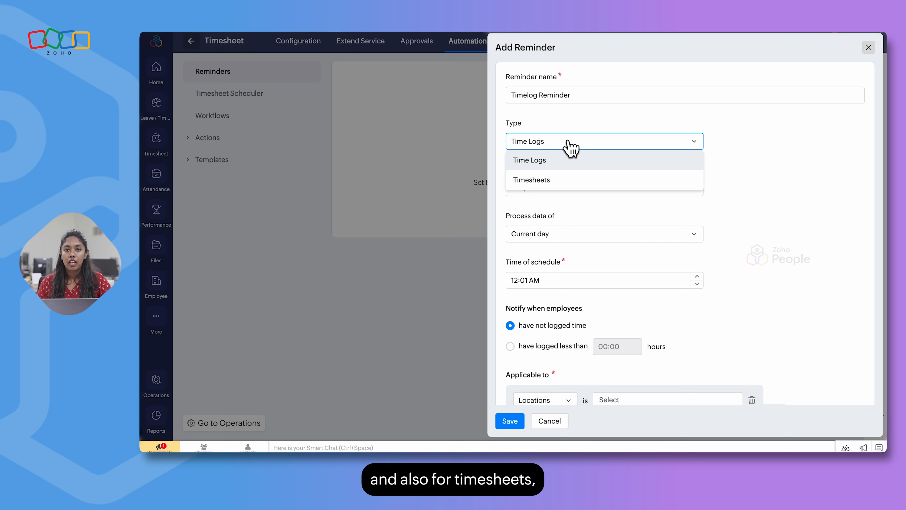
{"action": "left_click", "coordinate": [568, 164]}
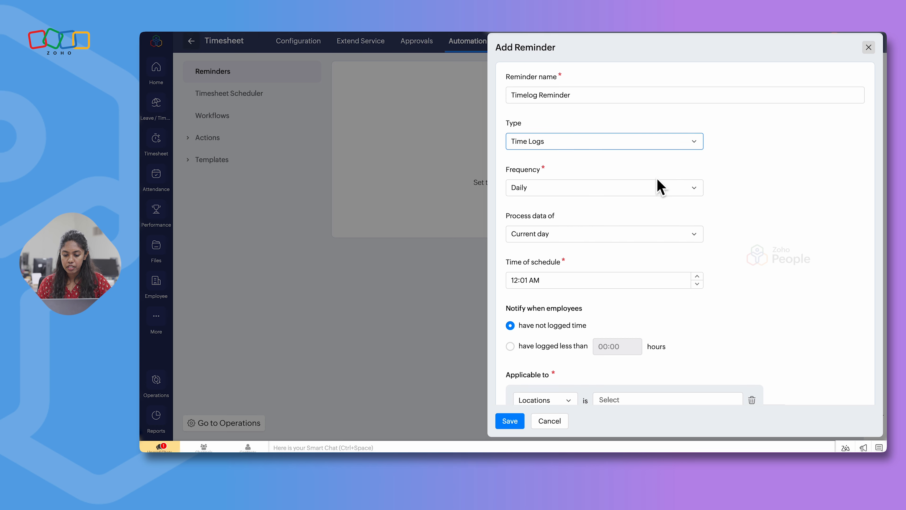
Keep the reminder's frequency as Daily and its processed data as Current day, and schedule it for 06:00 PM
{"action": "left_click", "coordinate": [621, 198]}
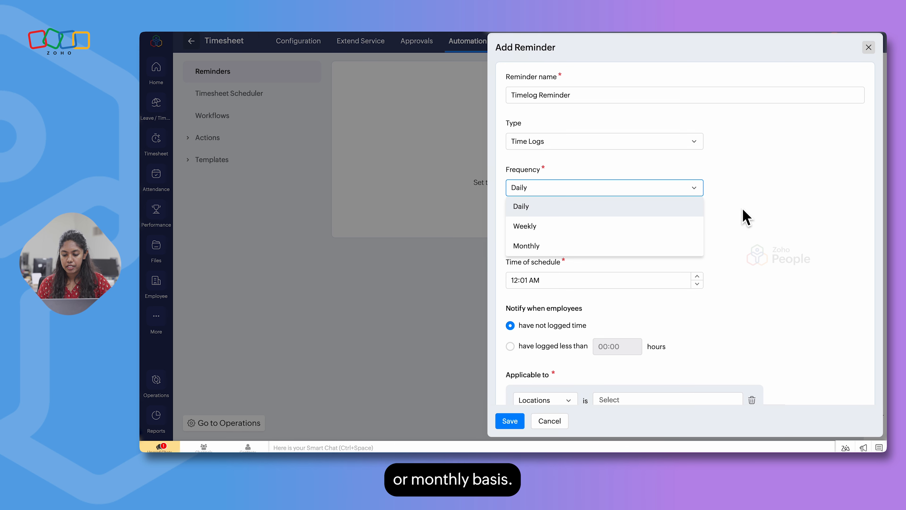
{"action": "left_click", "coordinate": [761, 216]}
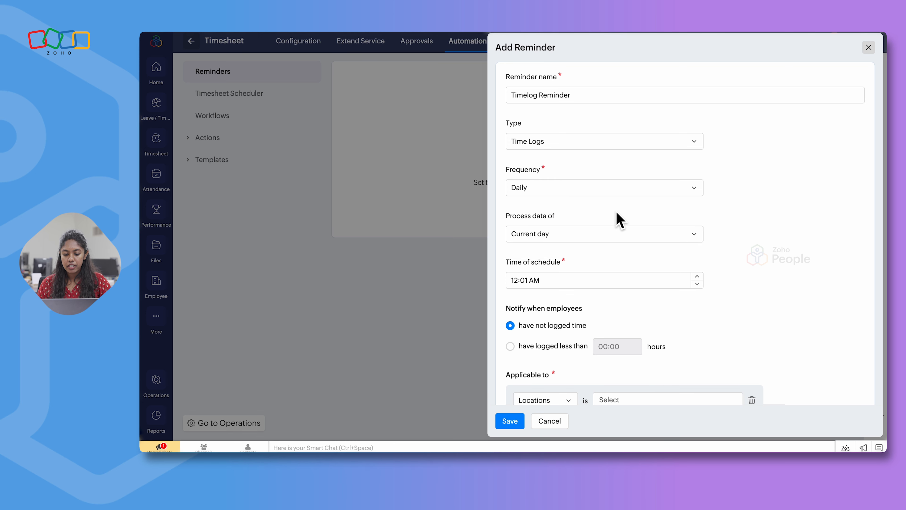
{"action": "scroll", "coordinate": [619, 220], "scroll_direction": "down", "scroll_amount": 2}
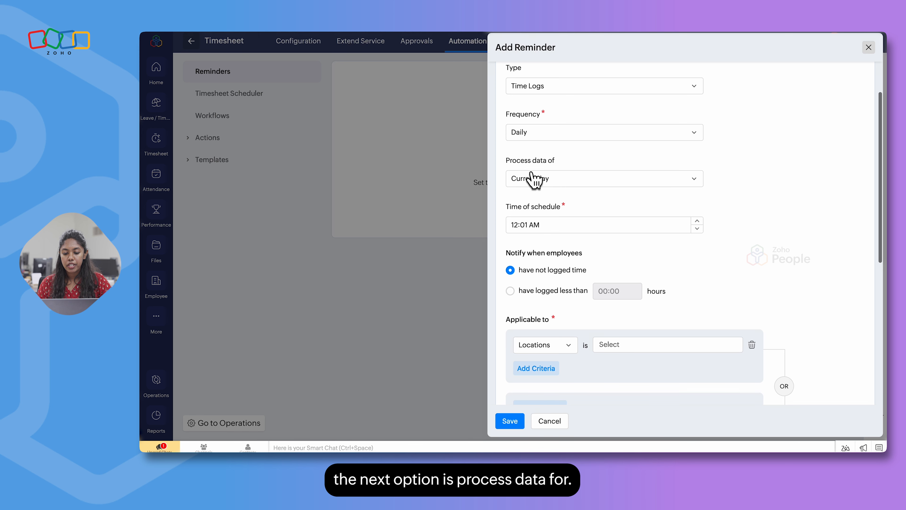
{"action": "left_click", "coordinate": [569, 181]}
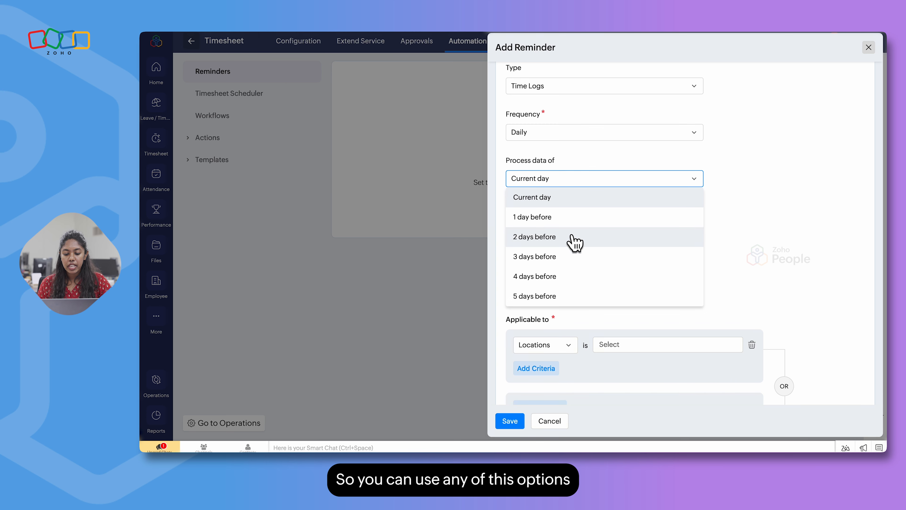
{"action": "left_click", "coordinate": [754, 247]}
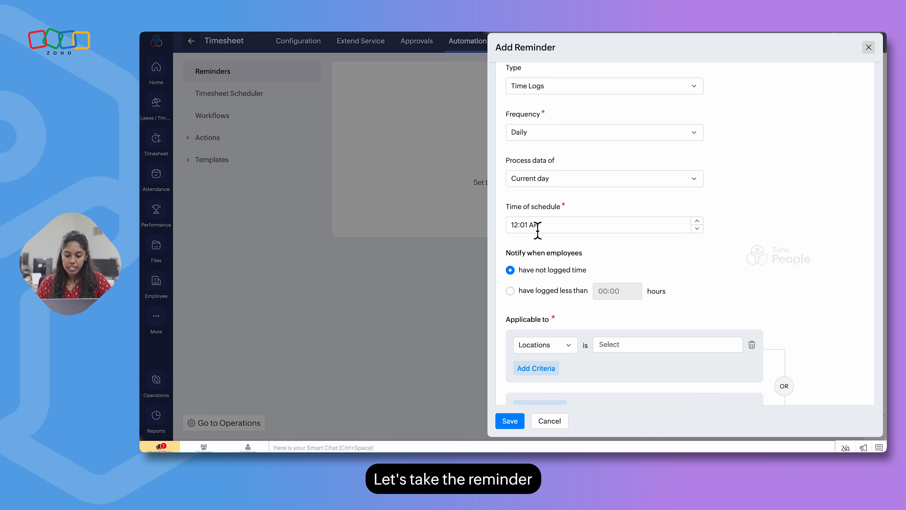
{"action": "left_click", "coordinate": [518, 226]}
{"action": "type", "text": "6:"}
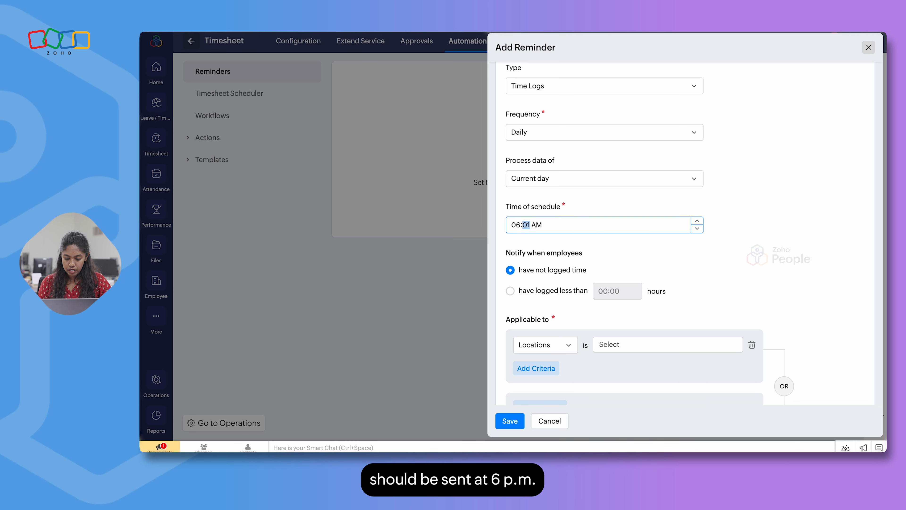
{"action": "type", "text": "00"}
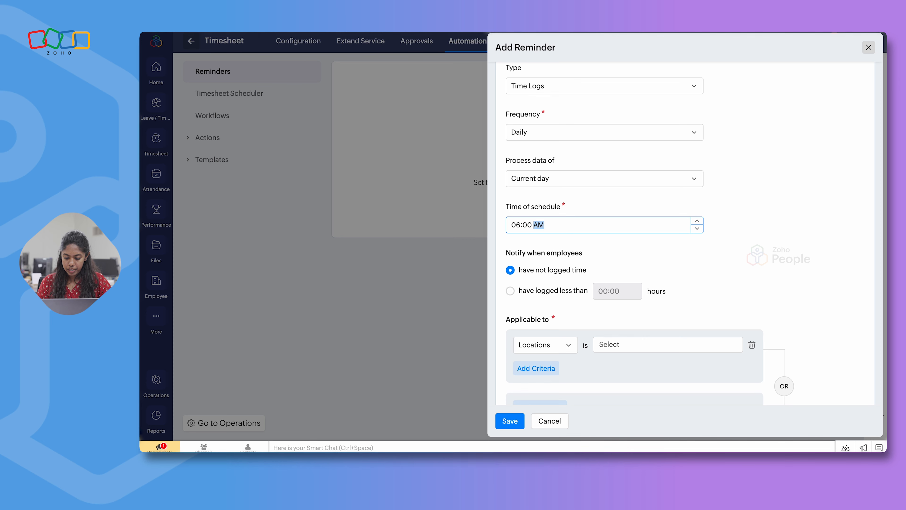
{"action": "left_click", "coordinate": [601, 210]}
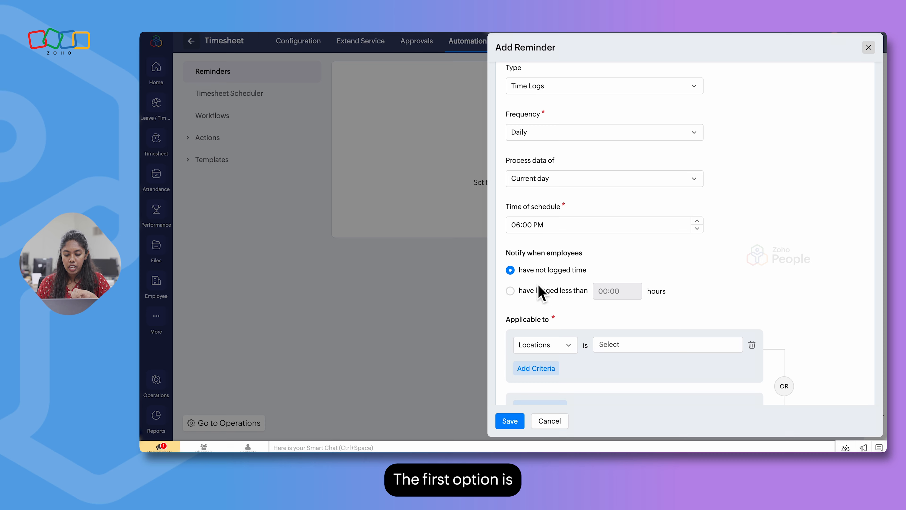
Set the reminder to notify when employees have logged less than 05:00 hours
{"action": "scroll", "coordinate": [544, 288], "scroll_direction": "down", "scroll_amount": 1}
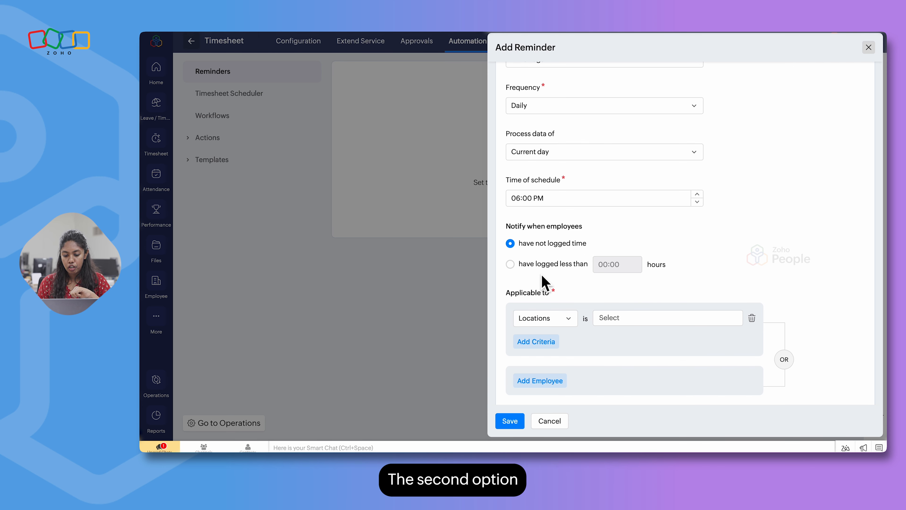
{"action": "left_click", "coordinate": [511, 264]}
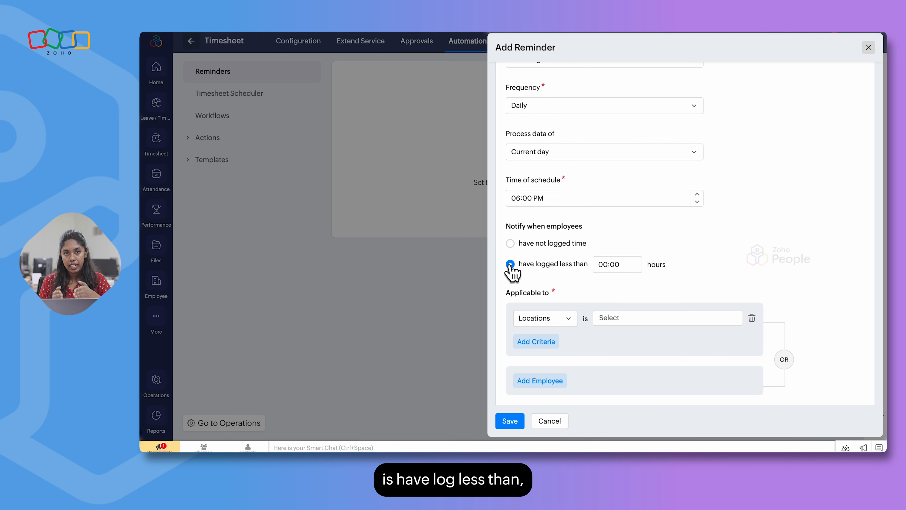
{"action": "left_click", "coordinate": [610, 266]}
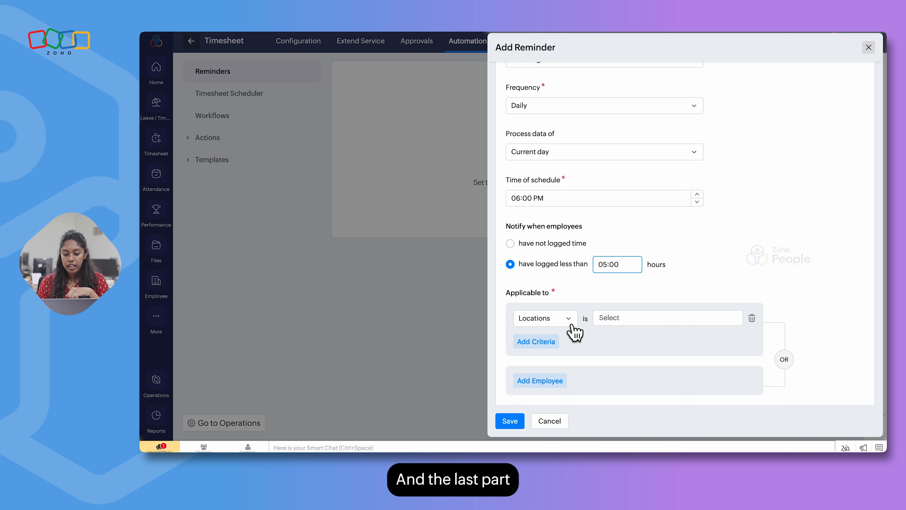
Review the reminder's applicability criteria, enable email notification for specific employees, and save the reminder
{"action": "scroll", "coordinate": [576, 330], "scroll_direction": "down", "scroll_amount": 2}
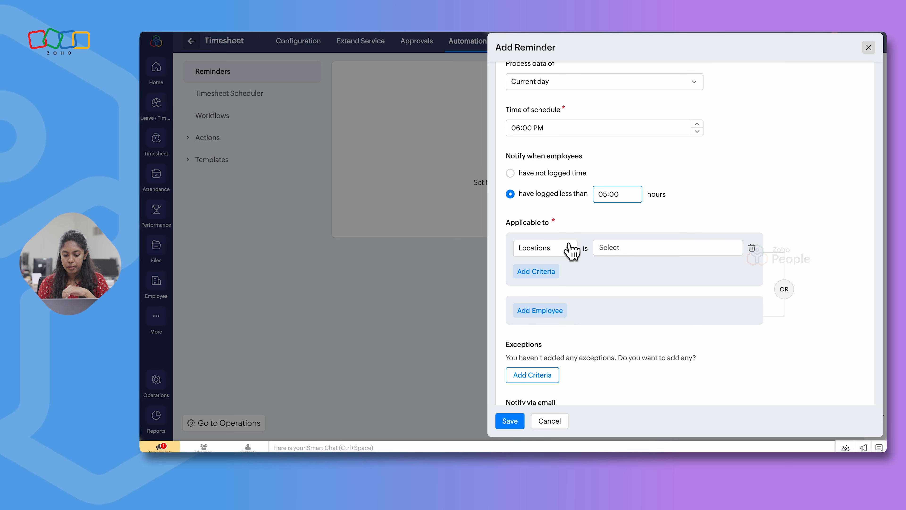
{"action": "left_click", "coordinate": [572, 250]}
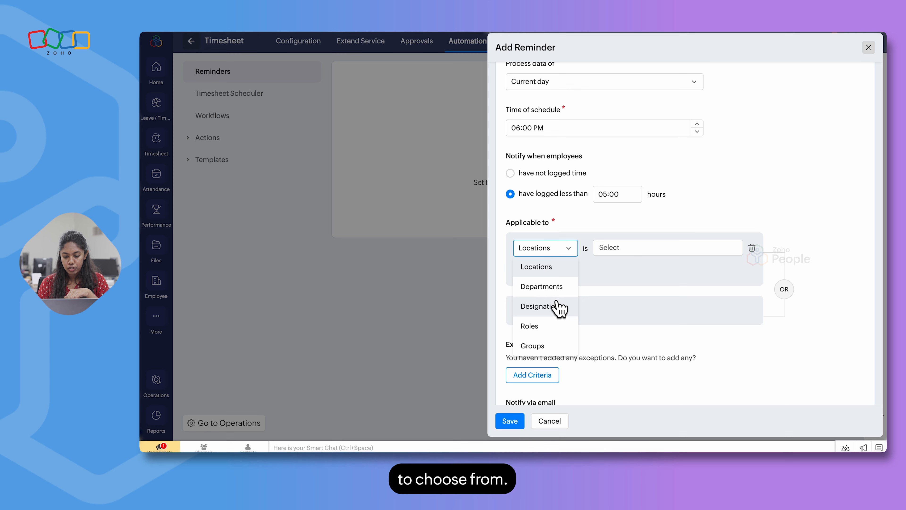
{"action": "scroll", "coordinate": [628, 364], "scroll_direction": "down", "scroll_amount": 4}
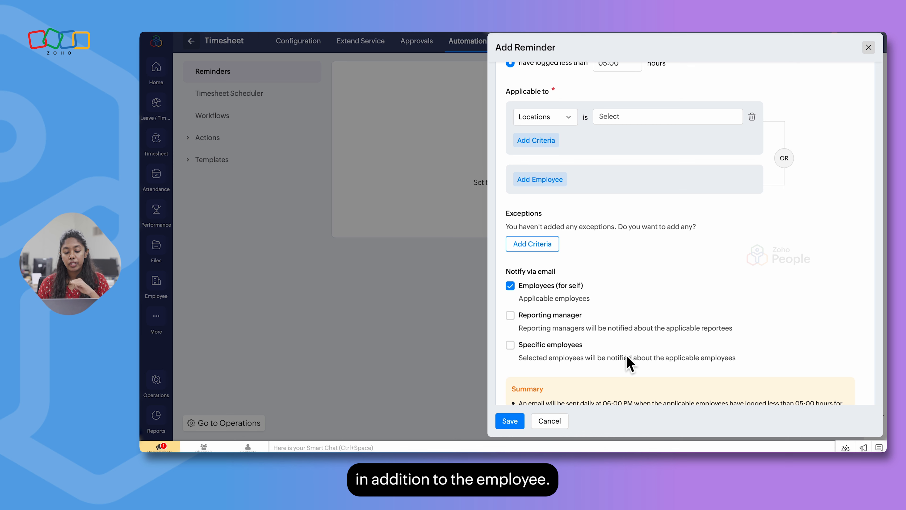
{"action": "scroll", "coordinate": [592, 370], "scroll_direction": "down", "scroll_amount": 1}
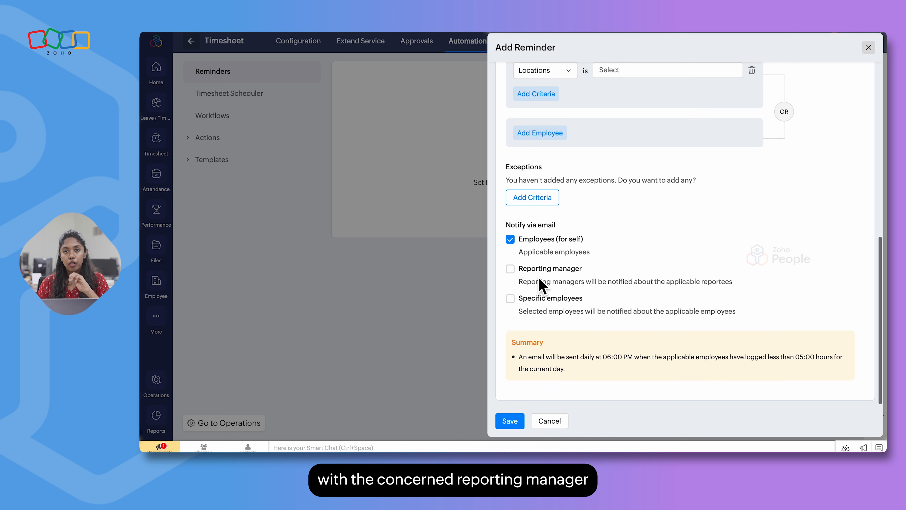
{"action": "left_click", "coordinate": [510, 298]}
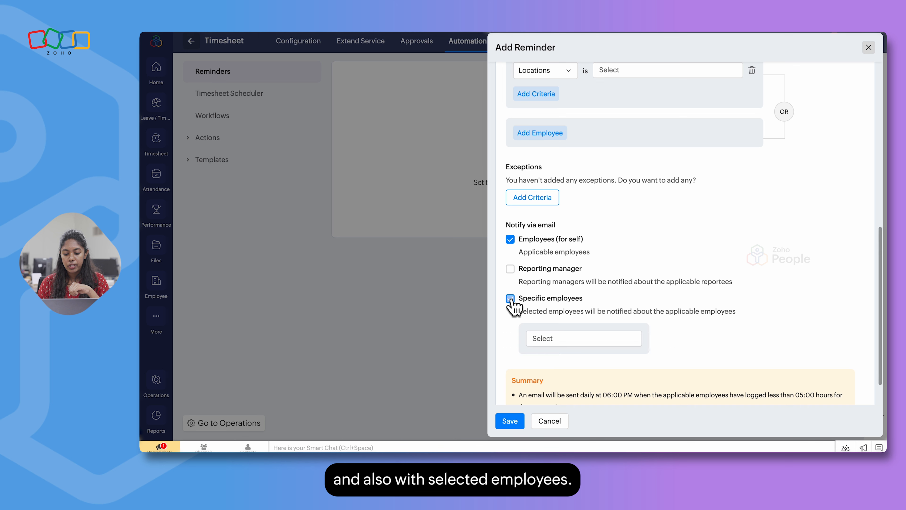
{"action": "left_click", "coordinate": [561, 338]}
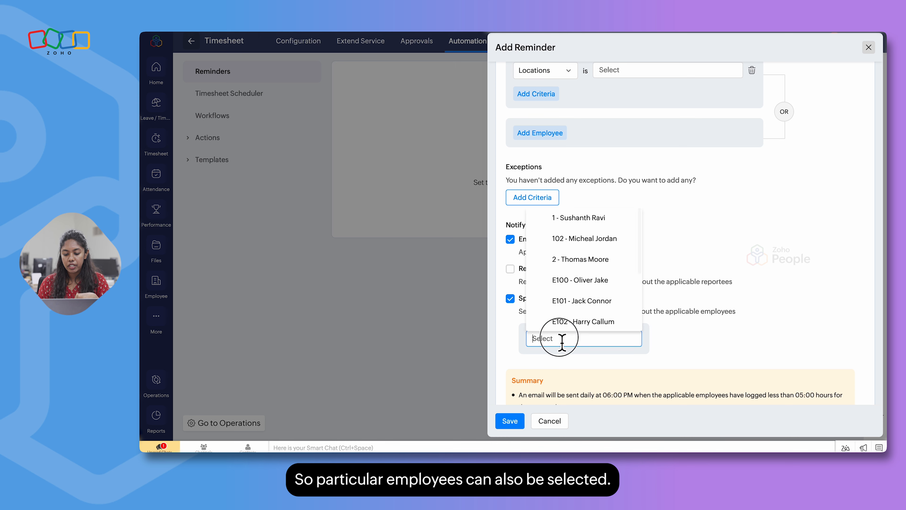
{"action": "left_click", "coordinate": [698, 342]}
{"action": "scroll", "coordinate": [613, 259], "scroll_direction": "up", "scroll_amount": 10}
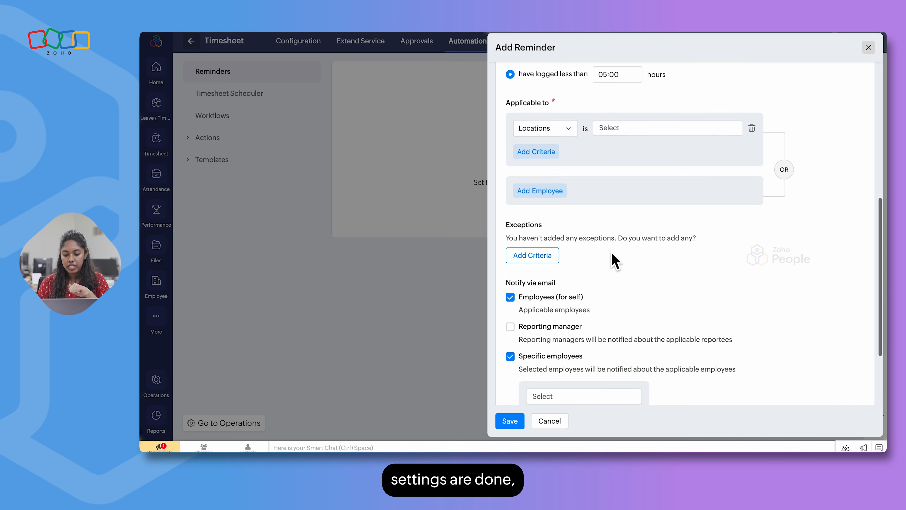
{"action": "left_click", "coordinate": [510, 421]}
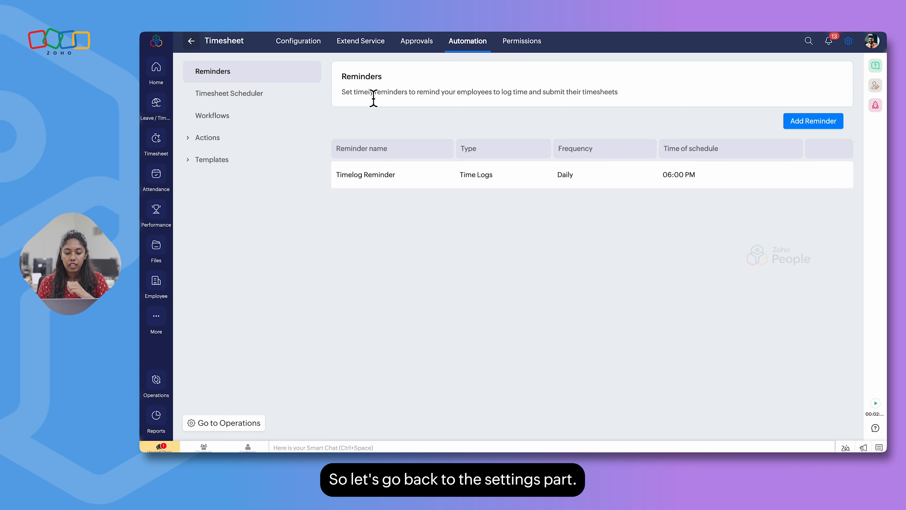
From the time log configuration, open the IP restriction settings and examine the form for adding one without saving
{"action": "left_click", "coordinate": [304, 43]}
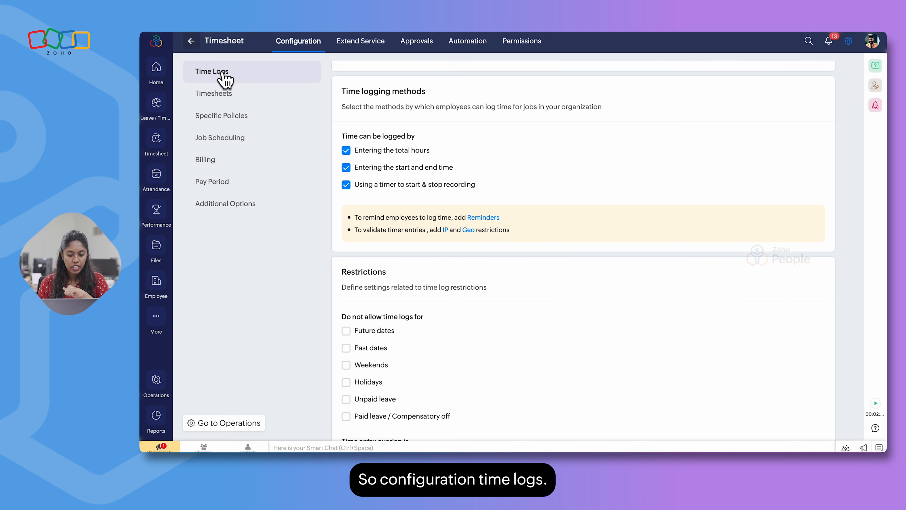
{"action": "scroll", "coordinate": [448, 222], "scroll_direction": "down", "scroll_amount": 1}
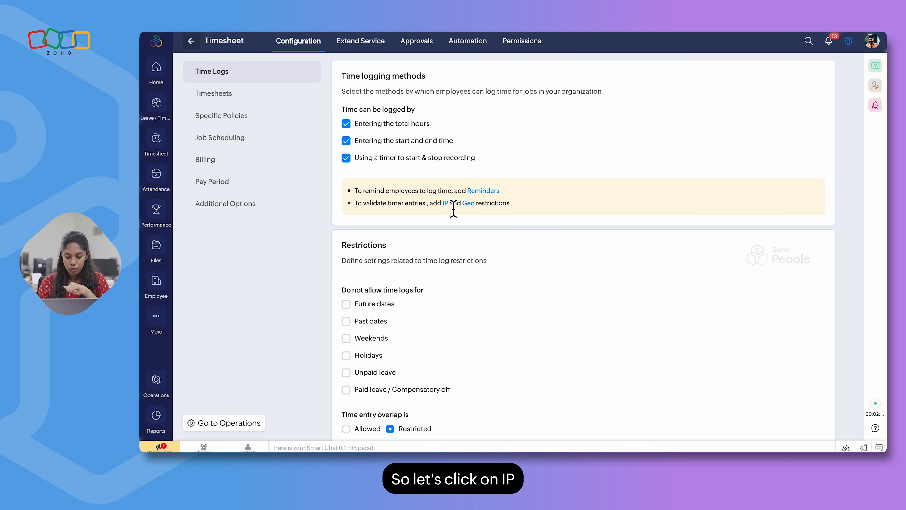
{"action": "left_click", "coordinate": [446, 204]}
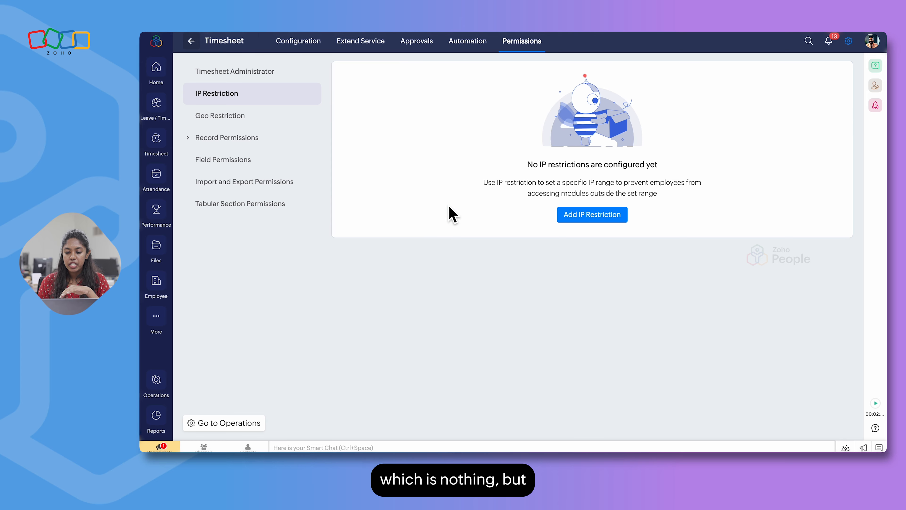
{"action": "left_click", "coordinate": [577, 216]}
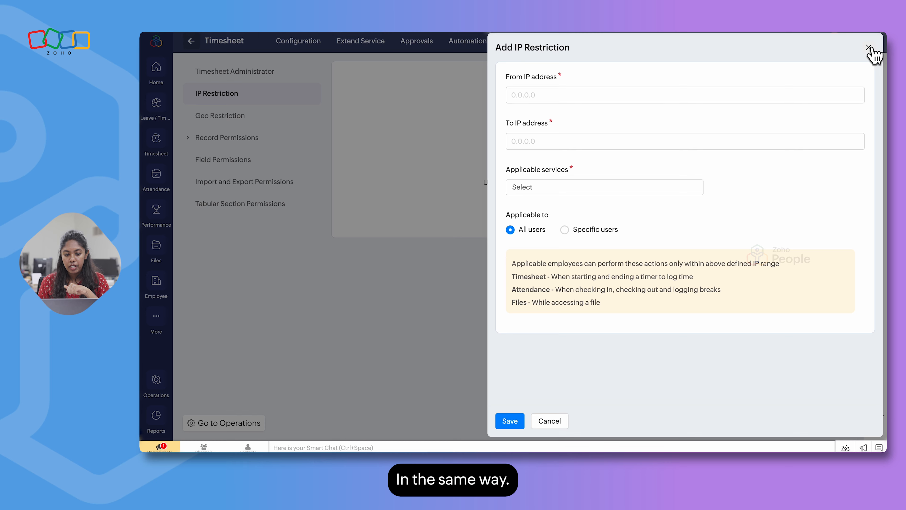
{"action": "left_click", "coordinate": [868, 48]}
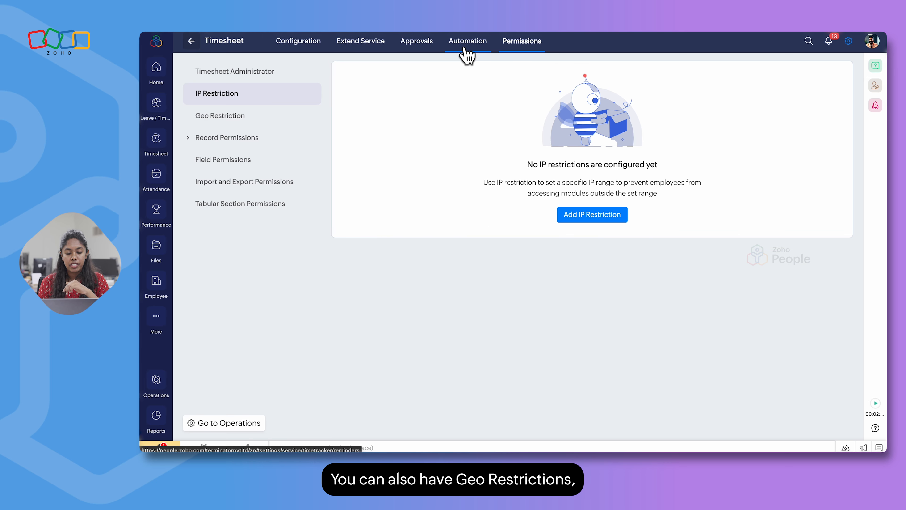
Open the form for adding a geo restriction, allowing the site to access the current location
{"action": "left_click", "coordinate": [228, 115]}
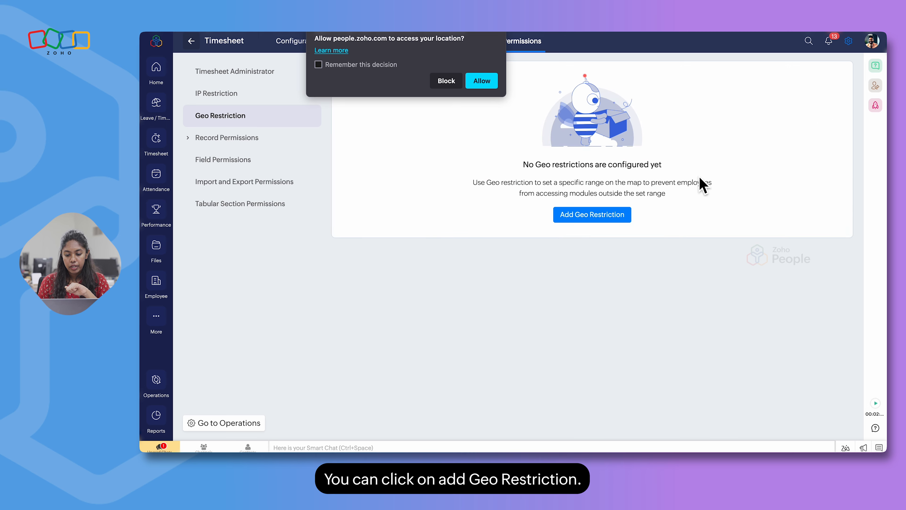
{"action": "left_click", "coordinate": [478, 84]}
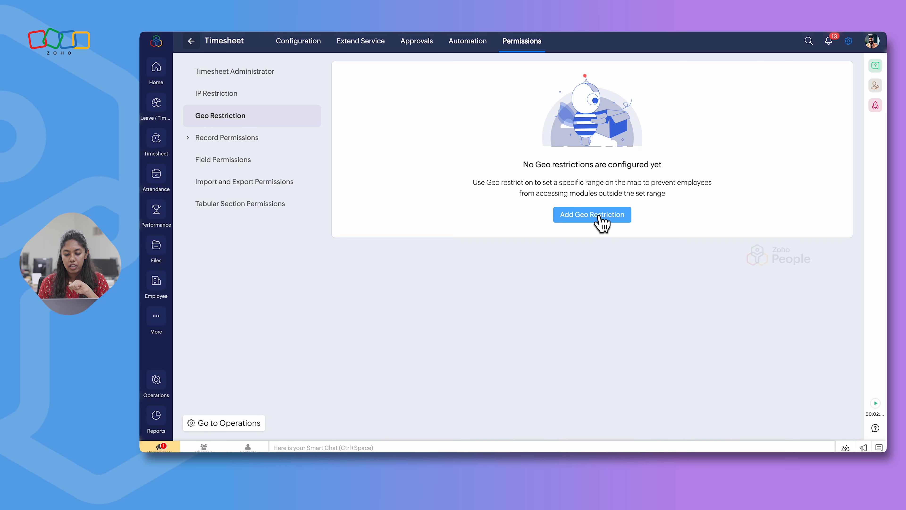
{"action": "left_click", "coordinate": [602, 222]}
{"action": "left_click", "coordinate": [481, 81]}
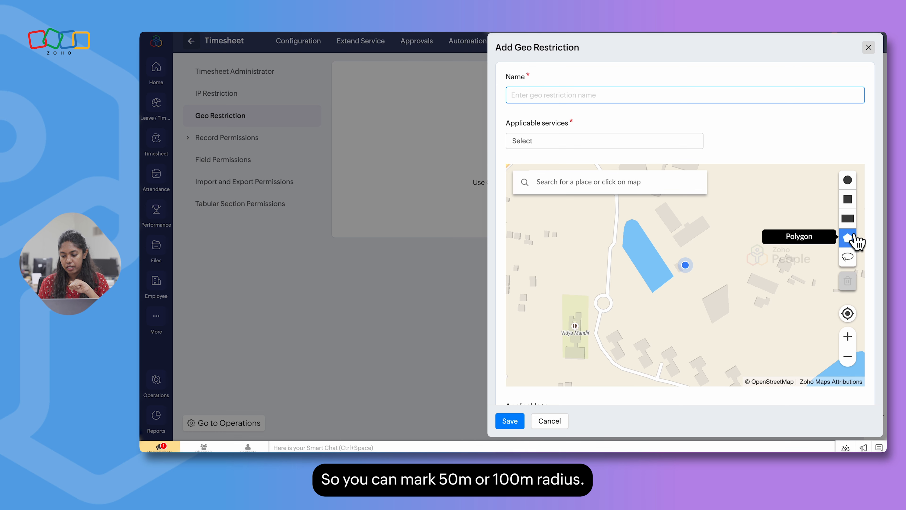
Draw a small circular restriction area around the current location on the geo restriction map
{"action": "left_click", "coordinate": [849, 182]}
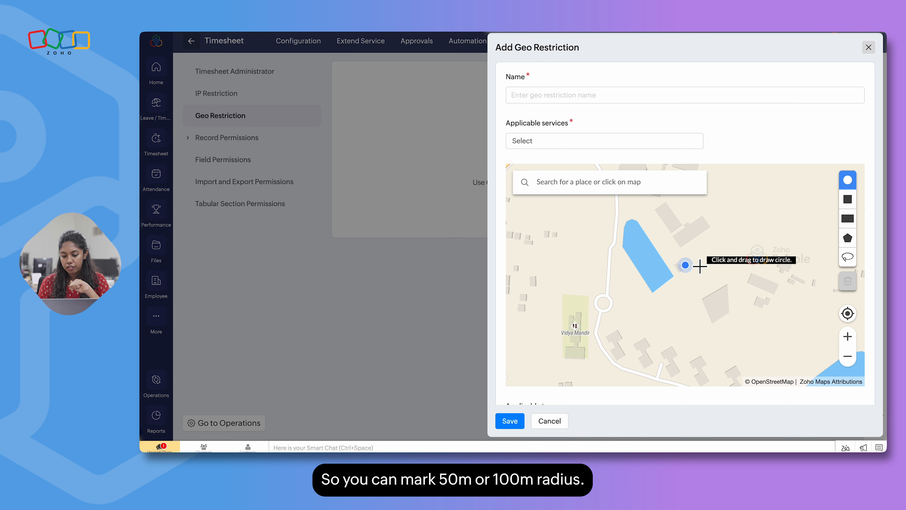
{"action": "mouse_move", "coordinate": [692, 263]}
{"action": "left_mouse_down"}
{"action": "mouse_move", "coordinate": [720, 261]}
{"action": "mouse_move", "coordinate": [713, 254]}
{"action": "left_mouse_up"}
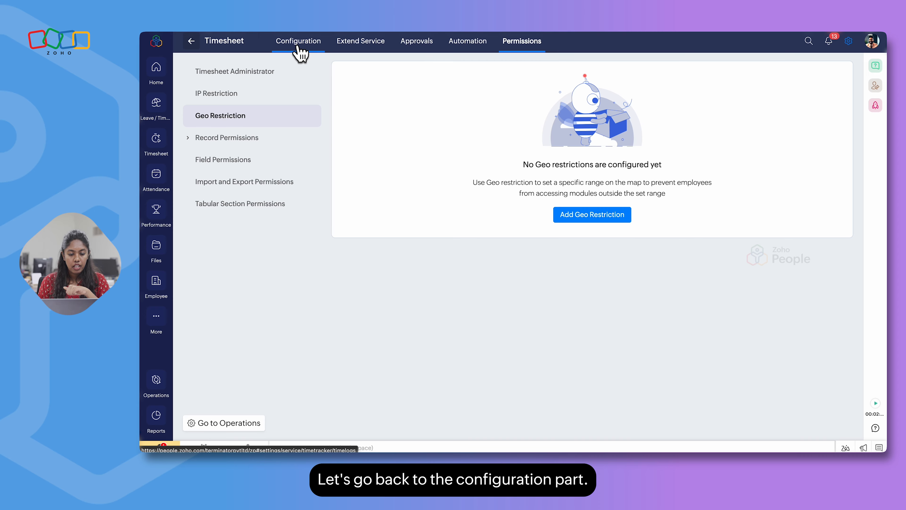
In the Time Logs configuration's restrictions, try disallowing time logs for past dates on all days
{"action": "left_click", "coordinate": [299, 43]}
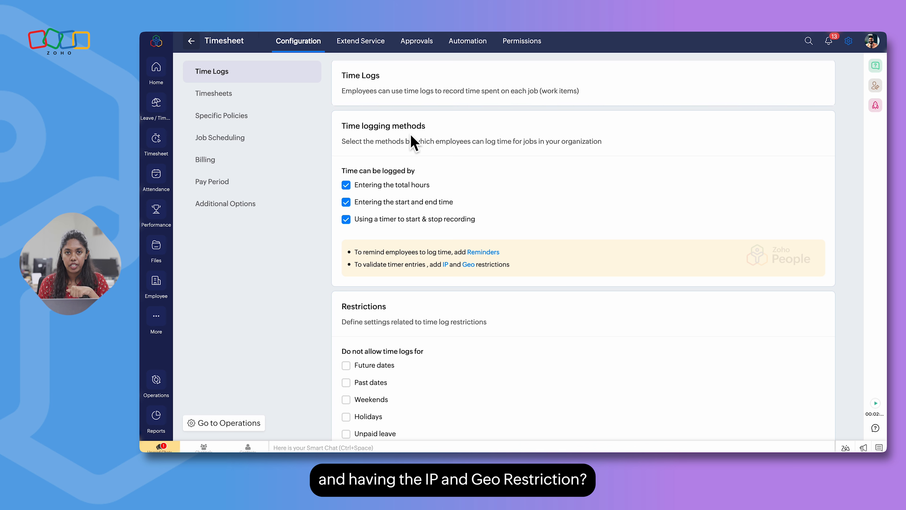
{"action": "scroll", "coordinate": [491, 315], "scroll_direction": "down", "scroll_amount": 1}
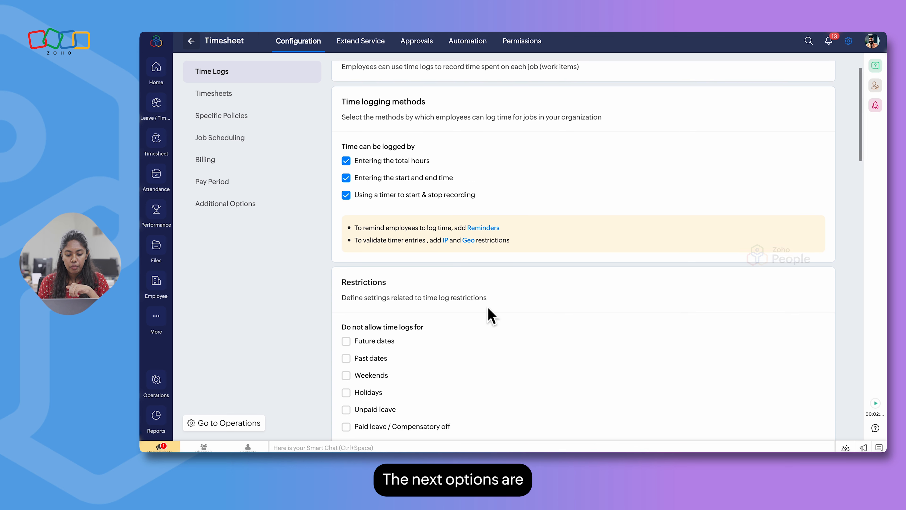
{"action": "scroll", "coordinate": [489, 314], "scroll_direction": "down", "scroll_amount": 6}
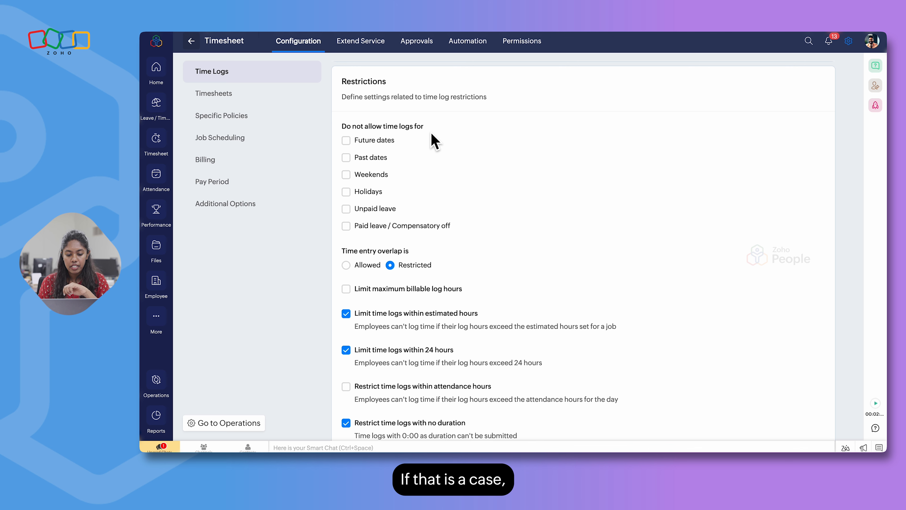
{"action": "scroll", "coordinate": [346, 204], "scroll_direction": "down", "scroll_amount": 1}
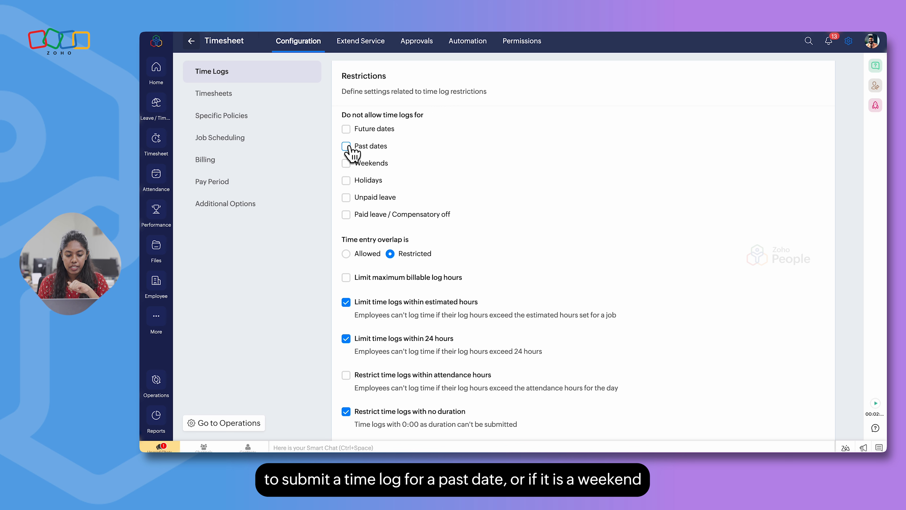
{"action": "left_click", "coordinate": [356, 146]}
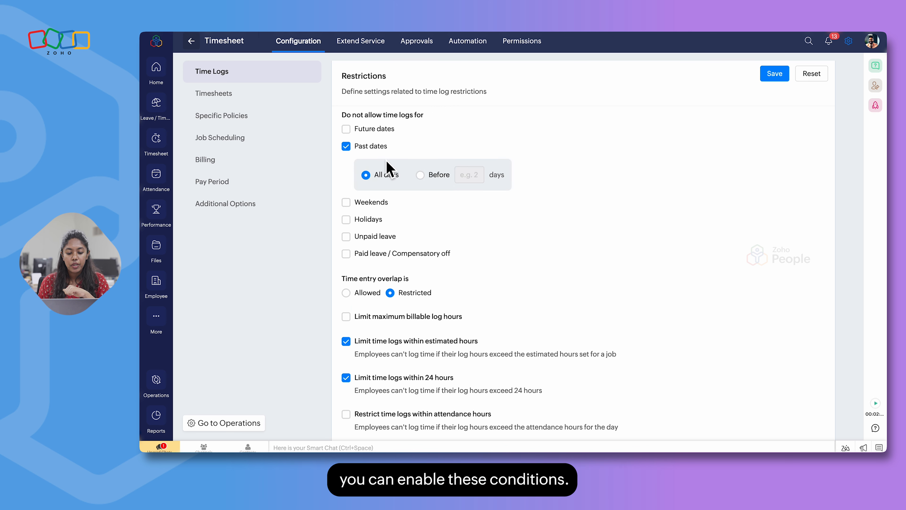
Try allowing time entry overlap with a precautionary message to employees, and set overlap back to Restricted
{"action": "scroll", "coordinate": [407, 179], "scroll_direction": "down", "scroll_amount": 3}
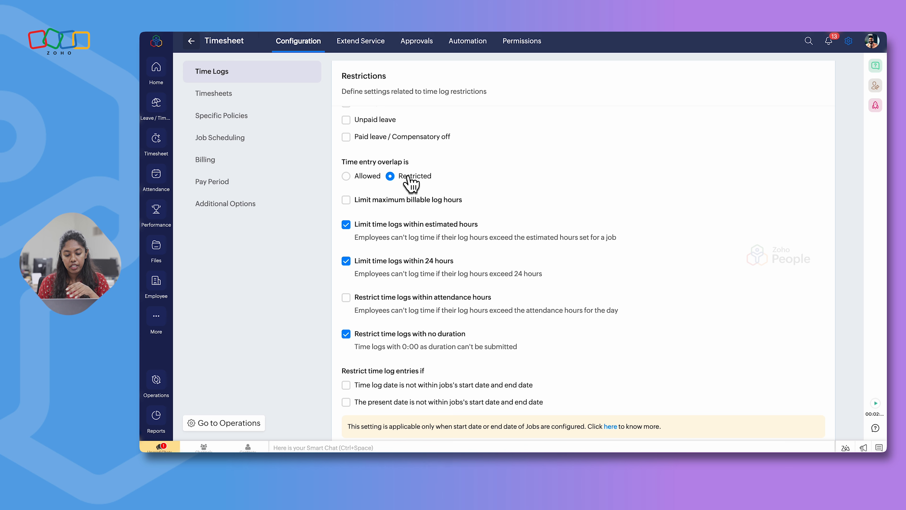
{"action": "left_click", "coordinate": [346, 176]}
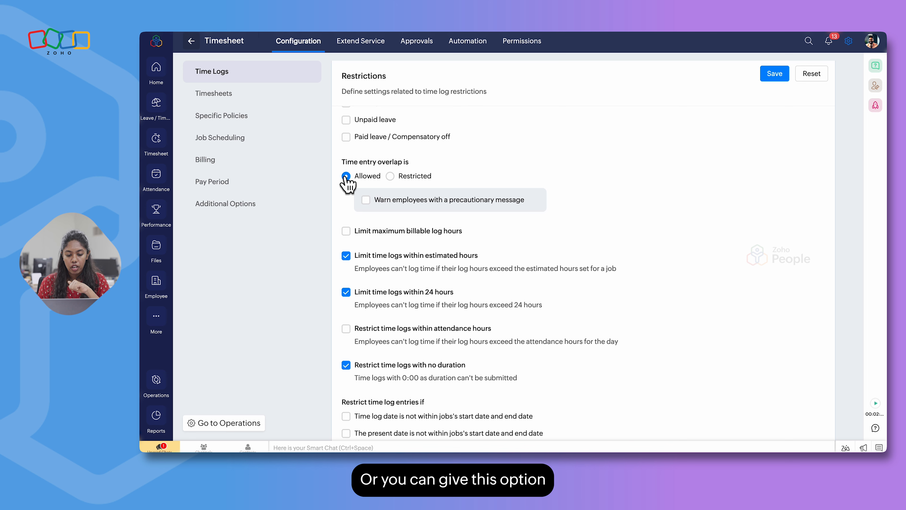
{"action": "left_click", "coordinate": [367, 202]}
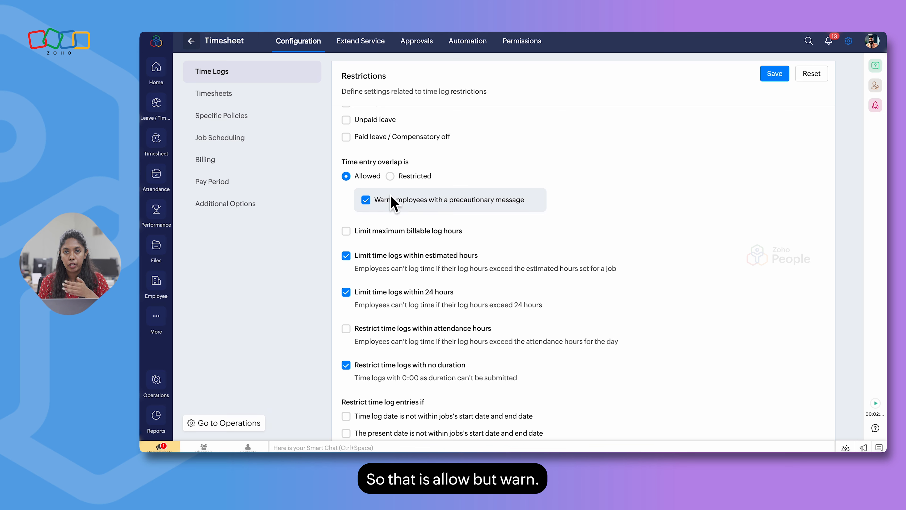
{"action": "left_click", "coordinate": [390, 176]}
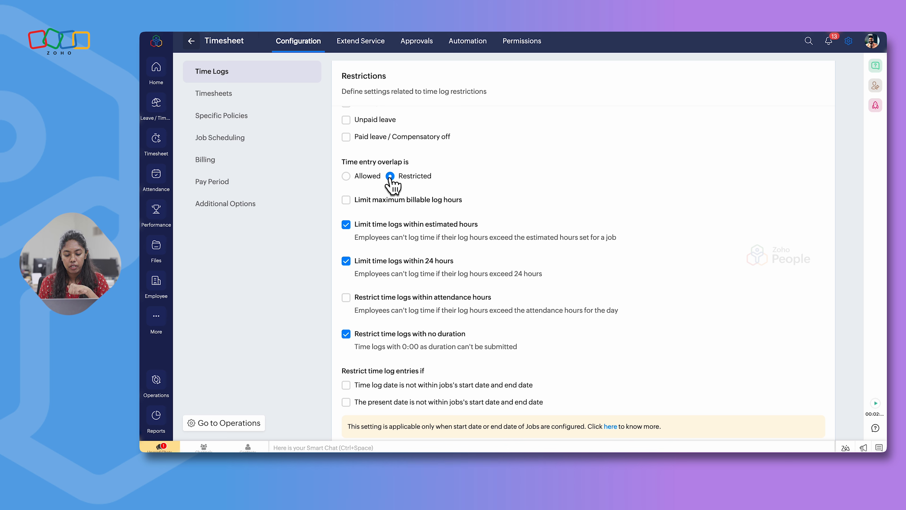
Limit the maximum billable log hours to 08:00 hours per day
{"action": "scroll", "coordinate": [436, 224], "scroll_direction": "down", "scroll_amount": 1}
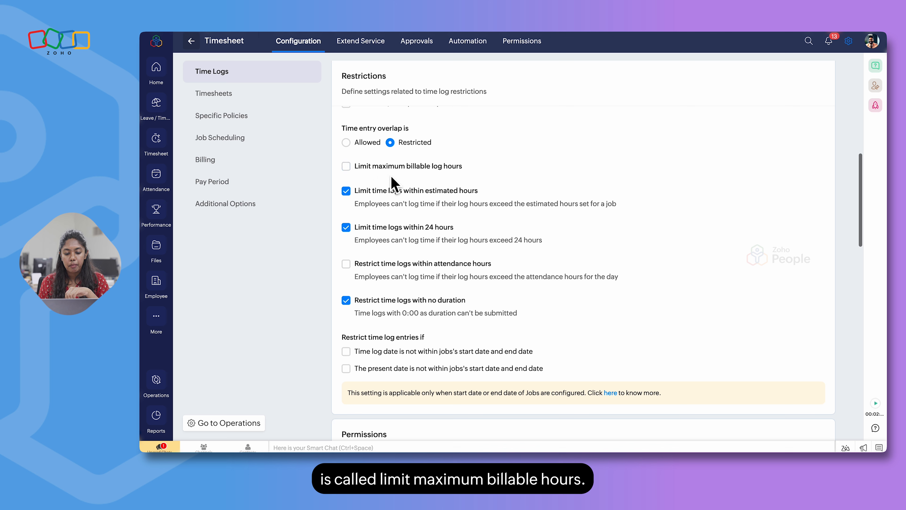
{"action": "left_click", "coordinate": [346, 166]}
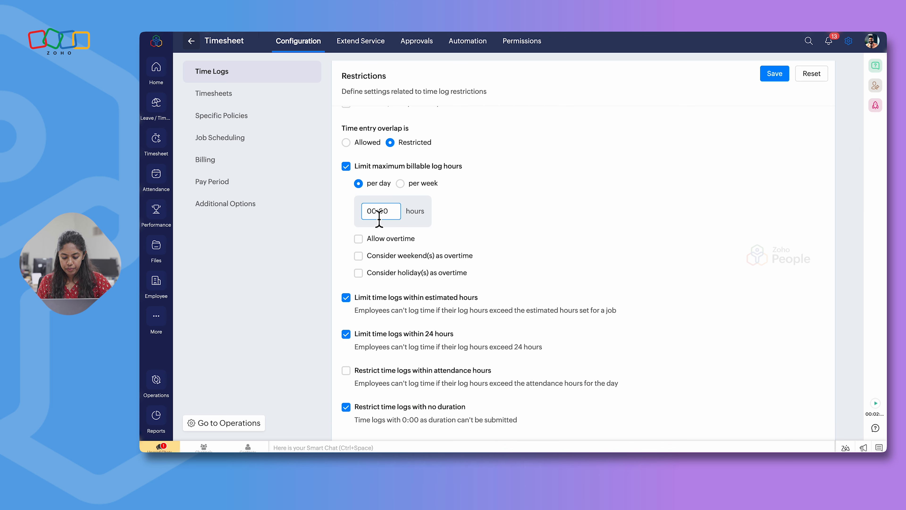
{"action": "type", "text": "8"}
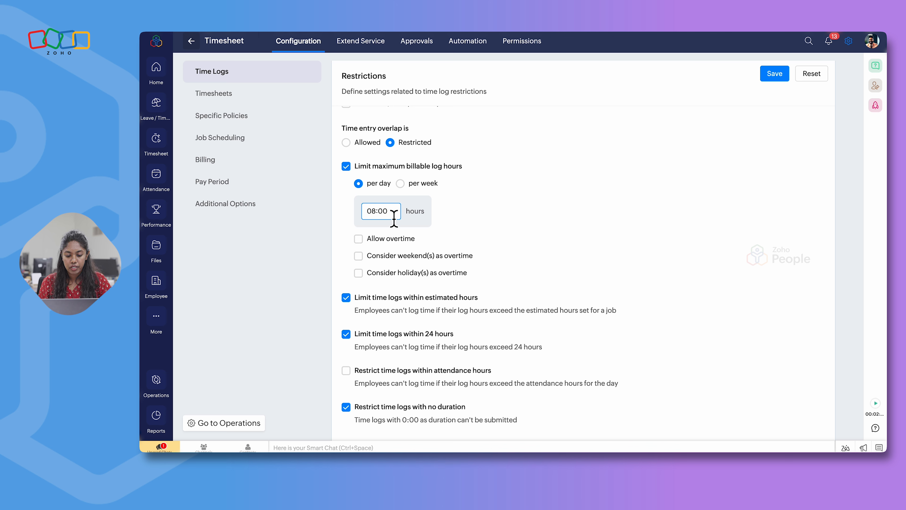
{"action": "scroll", "coordinate": [407, 243], "scroll_direction": "down", "scroll_amount": 1}
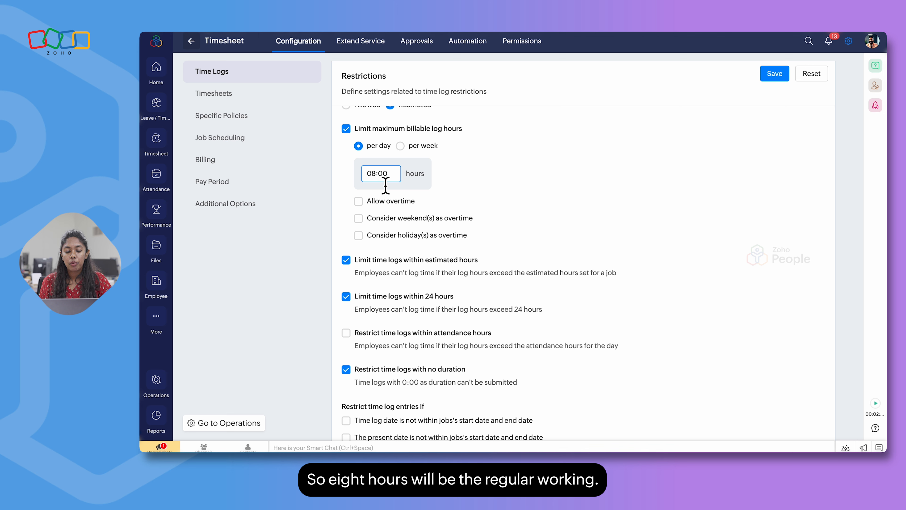
Allow overtime beyond the billable limit, with overtime hours of 02:00 and extended overtime hours of 02:00
{"action": "left_click", "coordinate": [359, 202]}
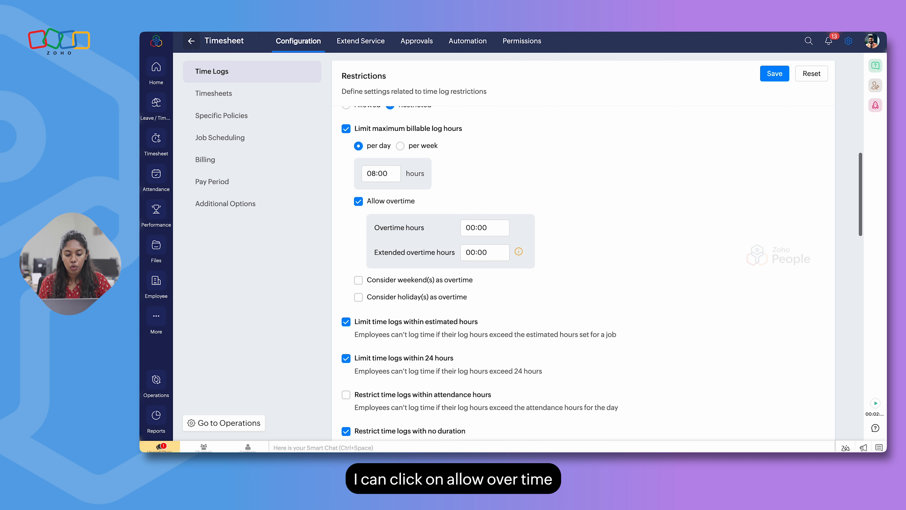
{"action": "scroll", "coordinate": [438, 236], "scroll_direction": "down", "scroll_amount": 1}
{"action": "left_click", "coordinate": [478, 206]}
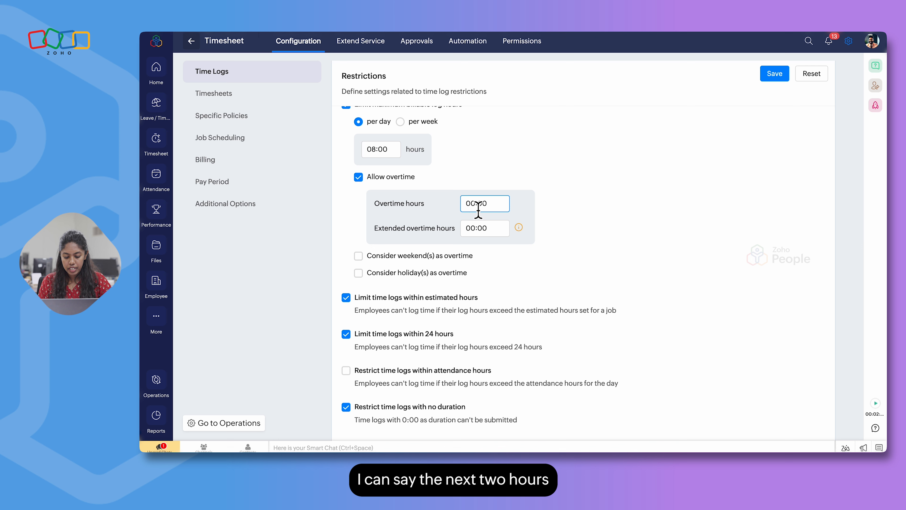
{"action": "type", "text": "2"}
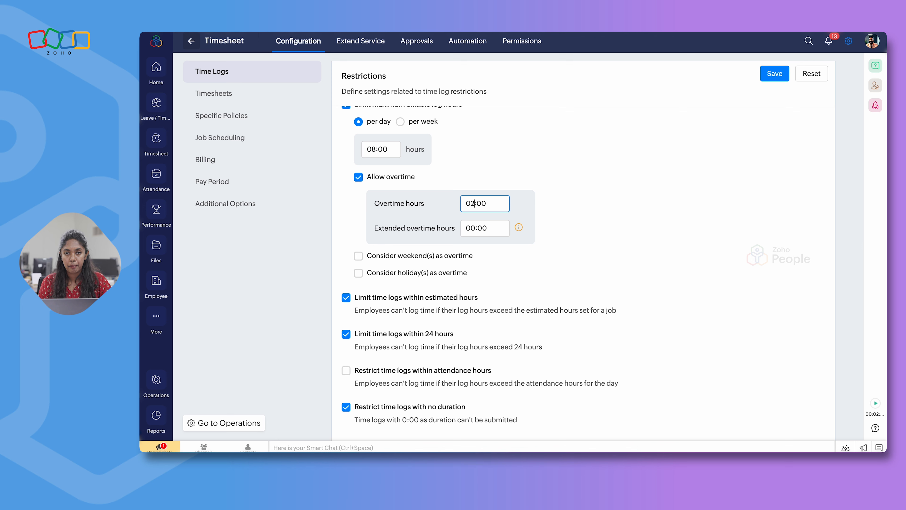
{"action": "left_click", "coordinate": [478, 234]}
{"action": "key", "text": "BackSpace"}
{"action": "type", "text": "2"}
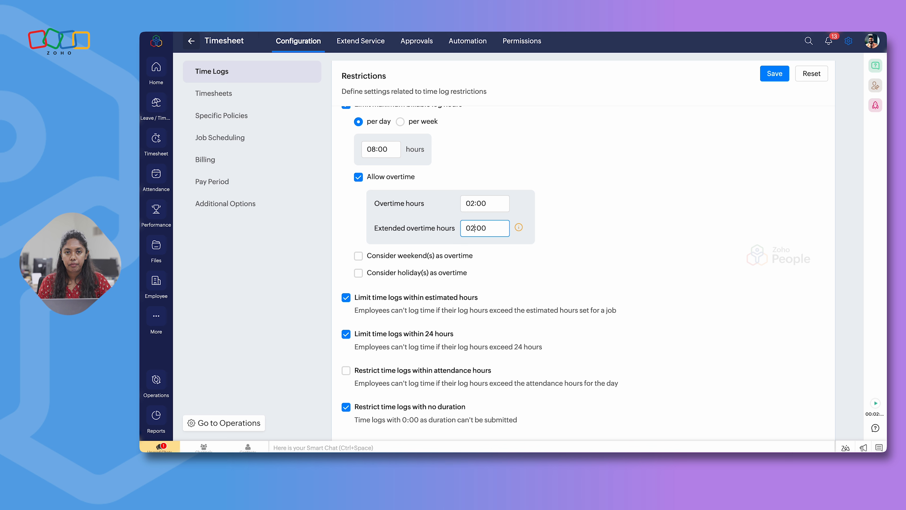
Review the weekend and holiday overtime options against the date restrictions, and turn off the maximum billable log hours limit
{"action": "scroll", "coordinate": [480, 178], "scroll_direction": "down", "scroll_amount": 5}
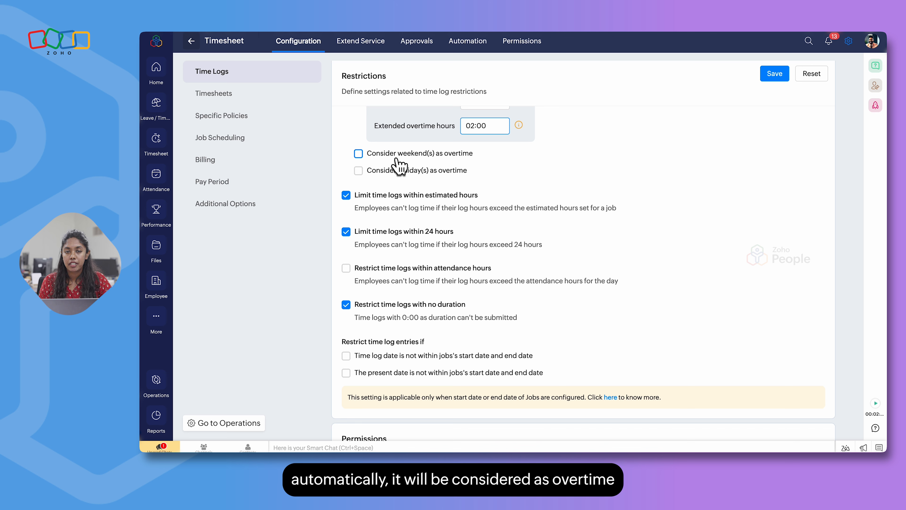
{"action": "scroll", "coordinate": [399, 165], "scroll_direction": "up", "scroll_amount": 3}
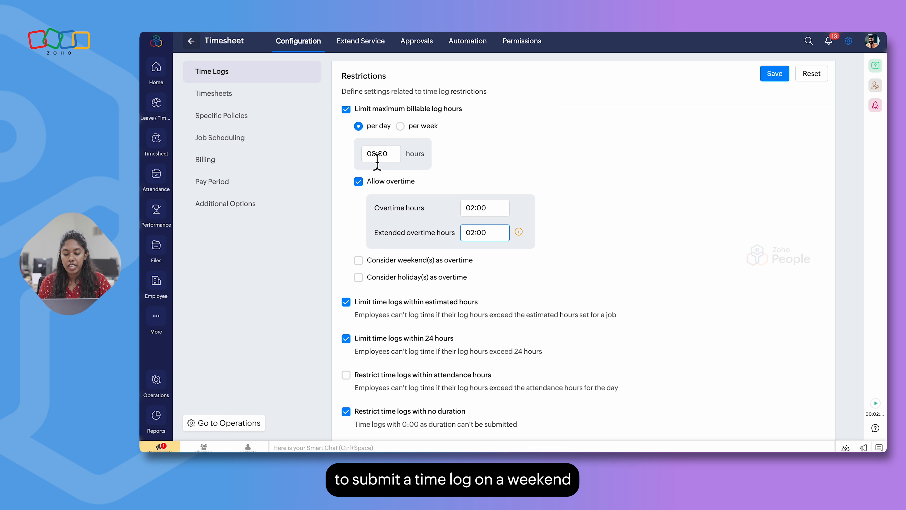
{"action": "scroll", "coordinate": [378, 163], "scroll_direction": "up", "scroll_amount": 7}
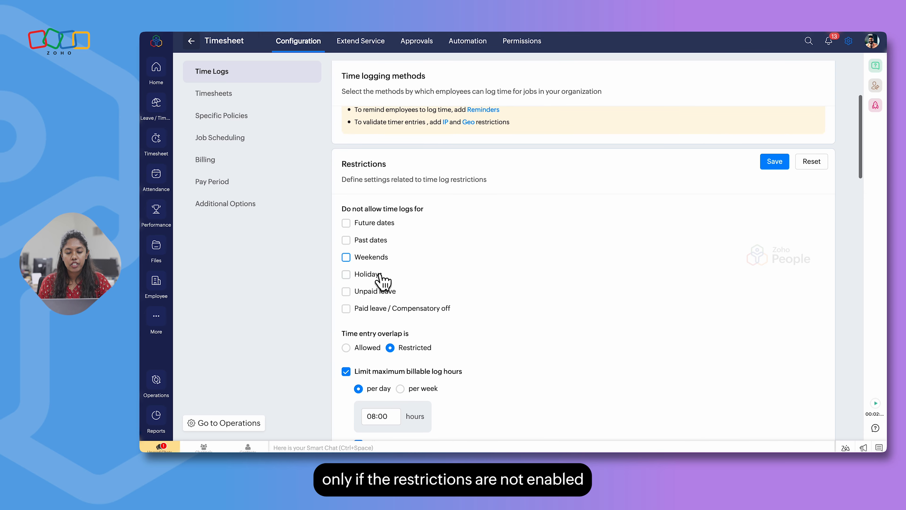
{"action": "scroll", "coordinate": [468, 268], "scroll_direction": "down", "scroll_amount": 4}
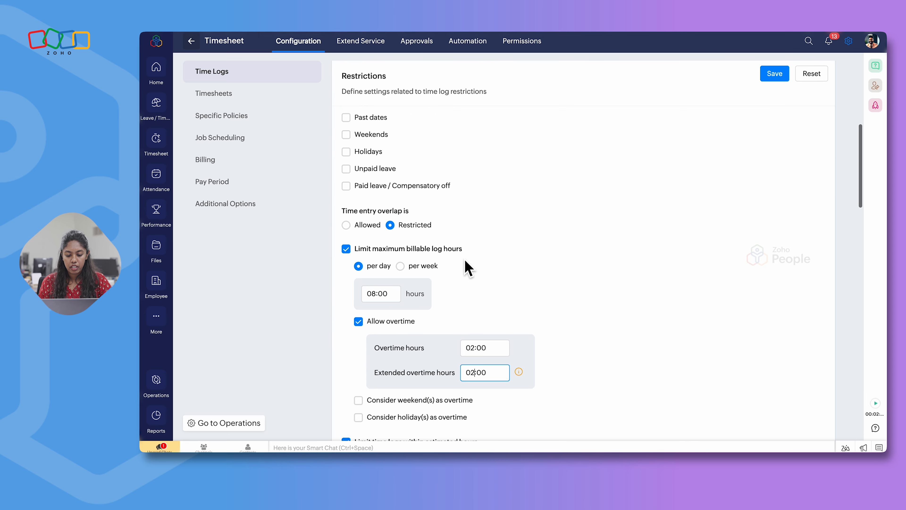
{"action": "scroll", "coordinate": [466, 261], "scroll_direction": "down", "scroll_amount": 3}
{"action": "left_click", "coordinate": [346, 154]}
{"action": "scroll", "coordinate": [396, 237], "scroll_direction": "down", "scroll_amount": 1}
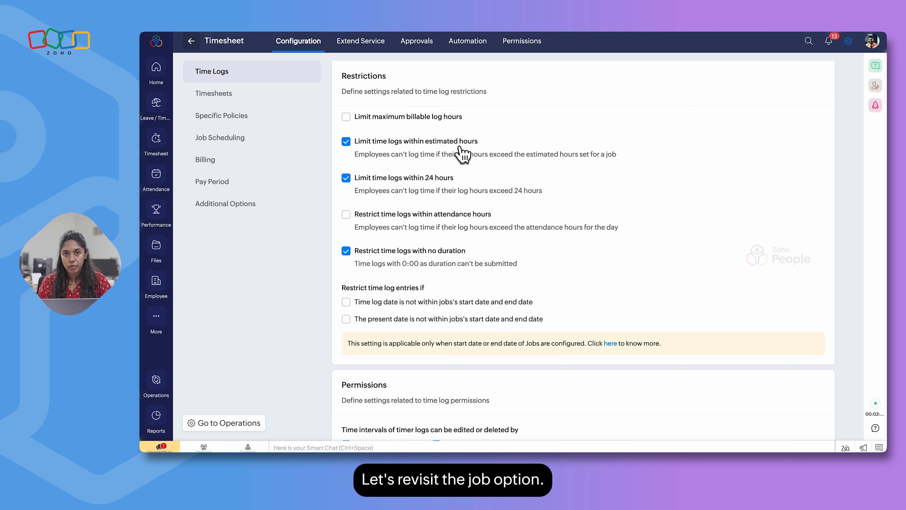
Open the Timesheet service's job list from Operations and bring up the form for adding a job
{"action": "left_click", "coordinate": [428, 25]}
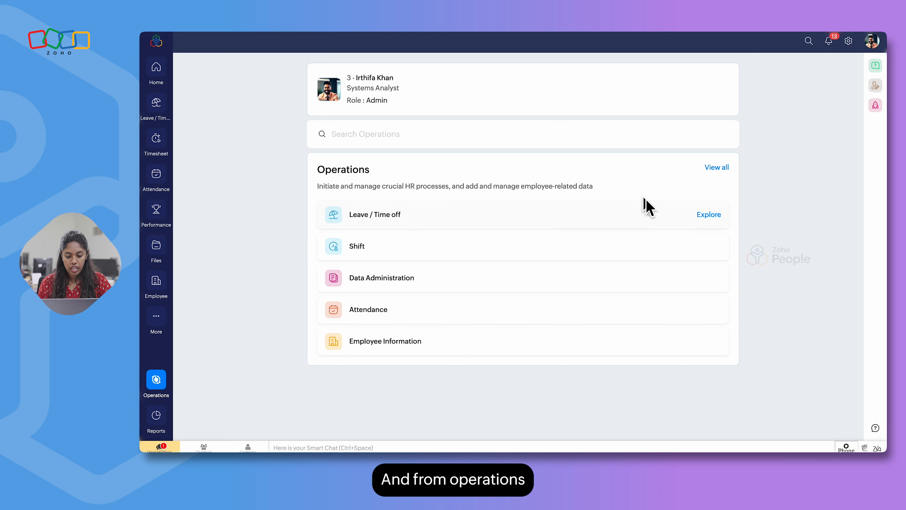
{"action": "left_click", "coordinate": [717, 168]}
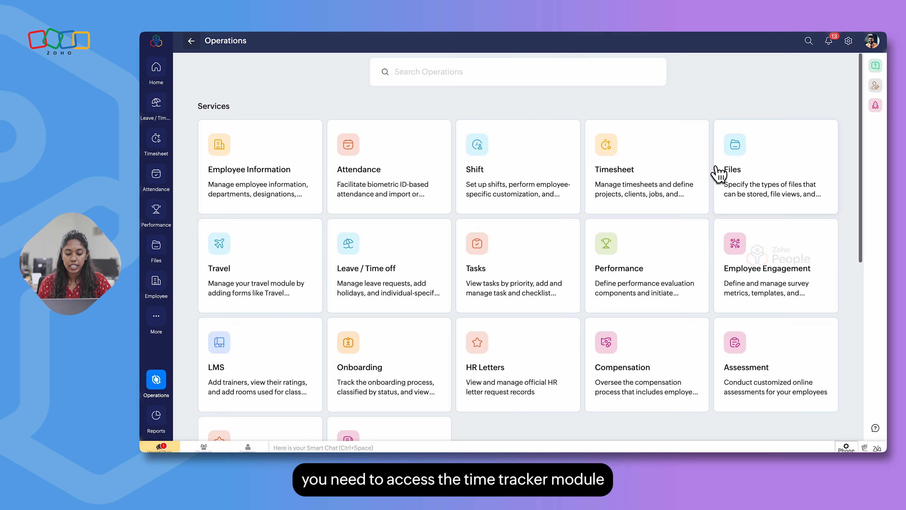
{"action": "left_click", "coordinate": [642, 177]}
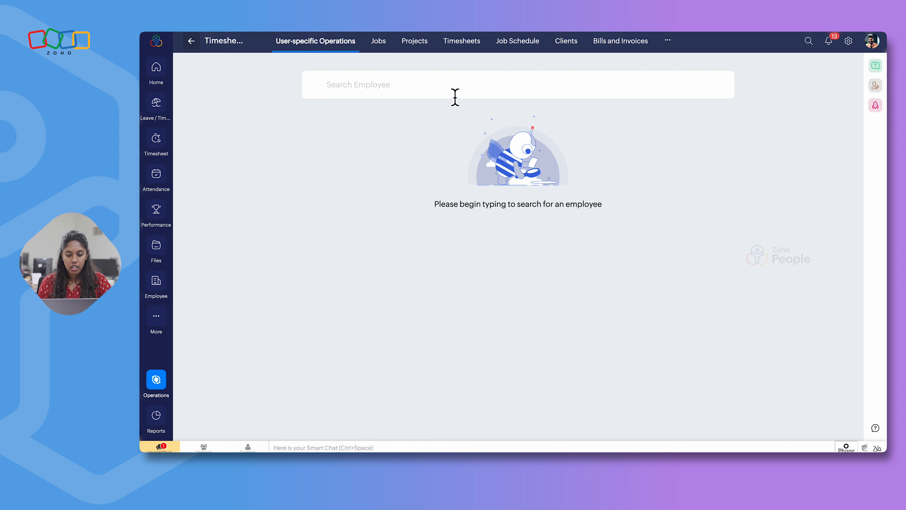
{"action": "left_click", "coordinate": [379, 42]}
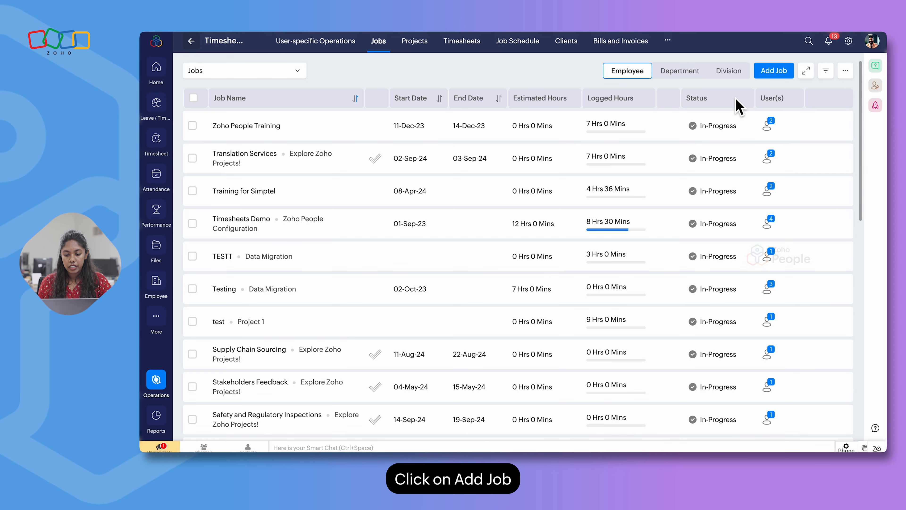
{"action": "left_click", "coordinate": [774, 70]}
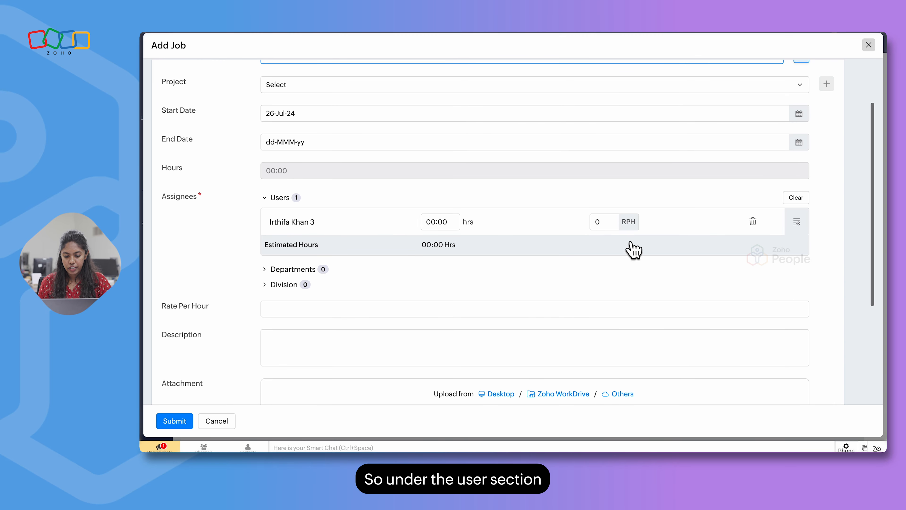
Enter 30 in the assigned user's estimated hours on the new job form
{"action": "left_click", "coordinate": [457, 228]}
{"action": "key", "text": "BackSpace"}
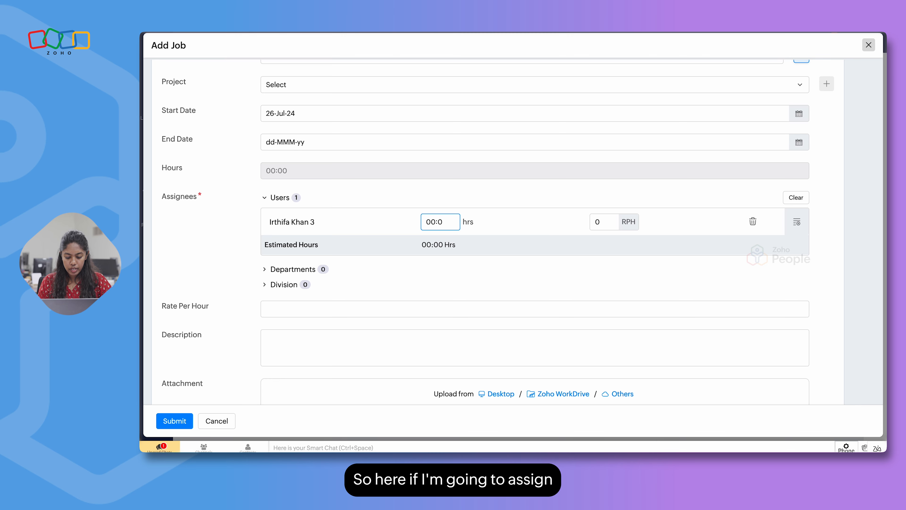
{"action": "key", "text": "BackSpace"}
{"action": "type", "text": "30"}
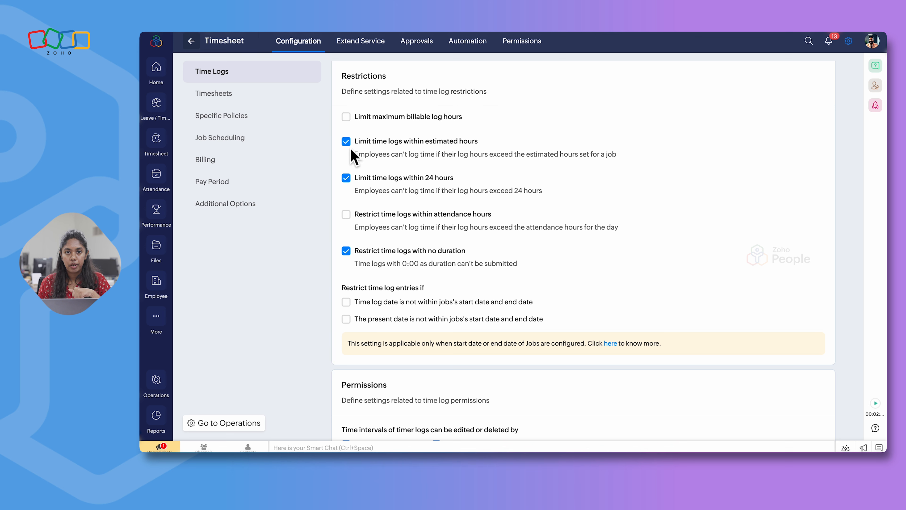
Review the time log restrictions for 24 hours, attendance hours, no duration, and job start and end dates
{"action": "scroll", "coordinate": [371, 157], "scroll_direction": "down", "scroll_amount": 3}
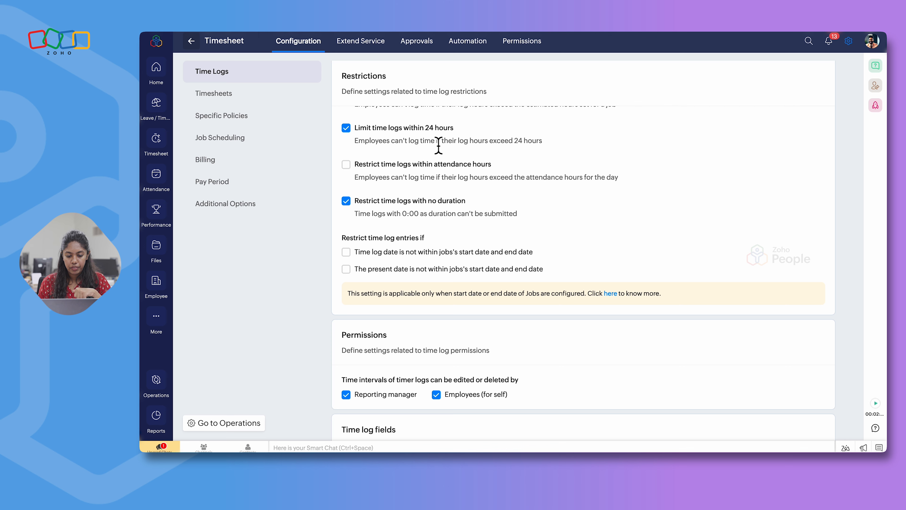
{"action": "scroll", "coordinate": [438, 146], "scroll_direction": "down", "scroll_amount": 1}
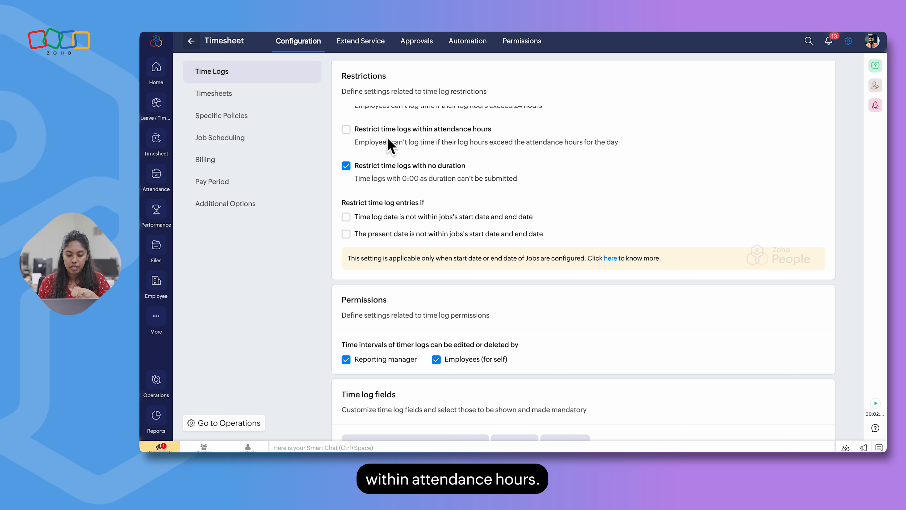
{"action": "scroll", "coordinate": [435, 185], "scroll_direction": "down", "scroll_amount": 1}
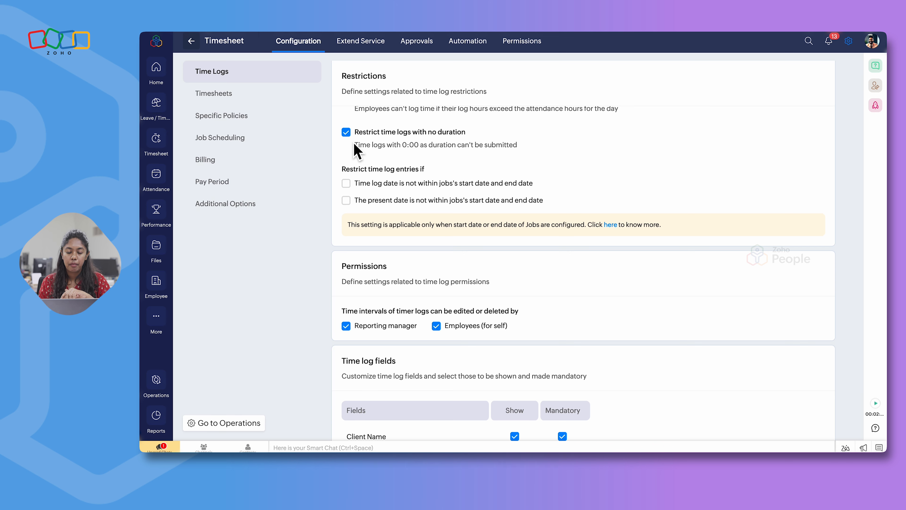
{"action": "scroll", "coordinate": [444, 181], "scroll_direction": "down", "scroll_amount": 1}
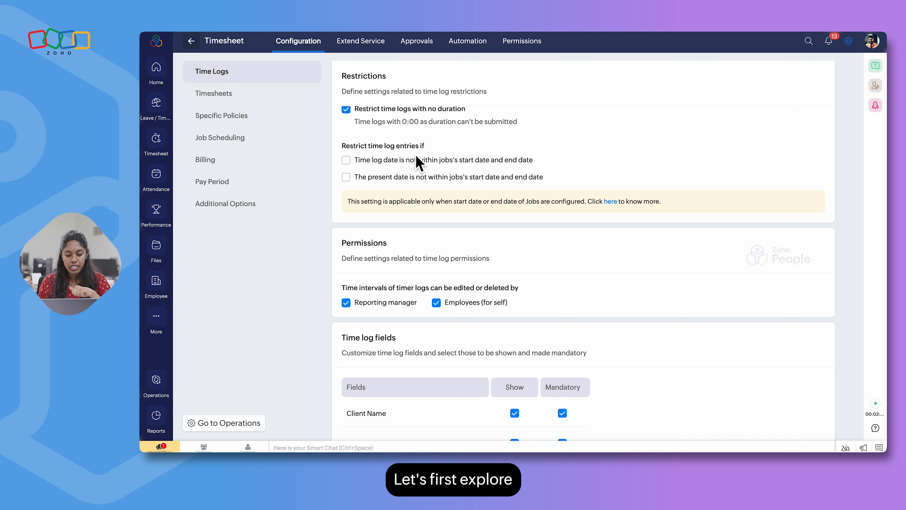
Restrict time log entries only when the present date is not within the job's start and end date, and save the restrictions
{"action": "left_click", "coordinate": [346, 160]}
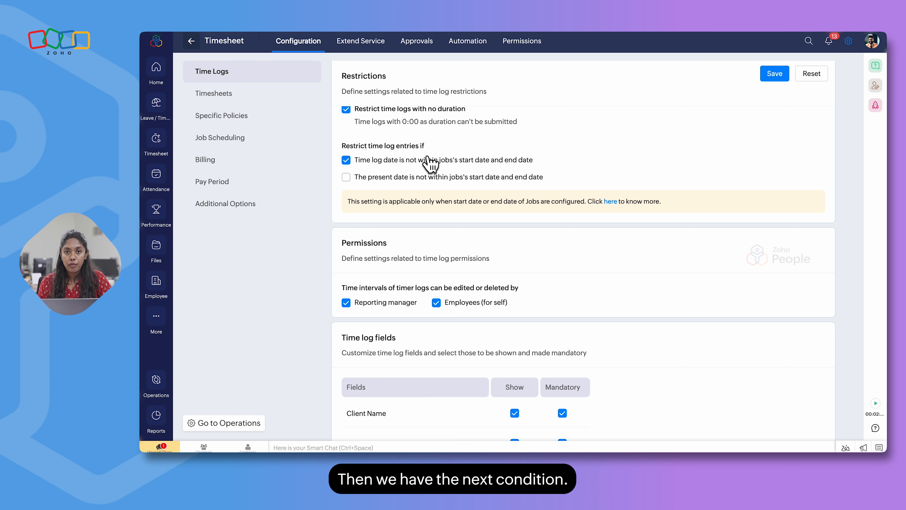
{"action": "left_click", "coordinate": [346, 177]}
{"action": "left_click", "coordinate": [346, 160]}
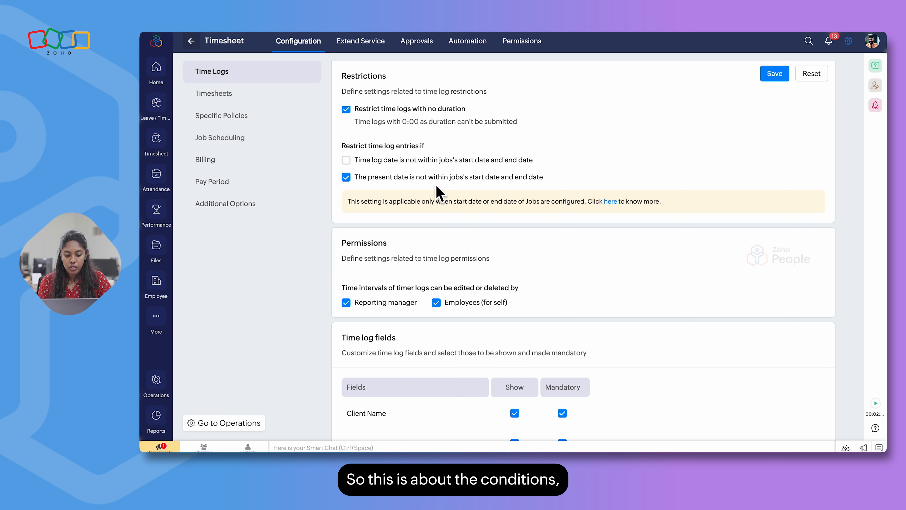
{"action": "scroll", "coordinate": [418, 189], "scroll_direction": "down", "scroll_amount": 1}
{"action": "scroll", "coordinate": [419, 188], "scroll_direction": "up", "scroll_amount": 1}
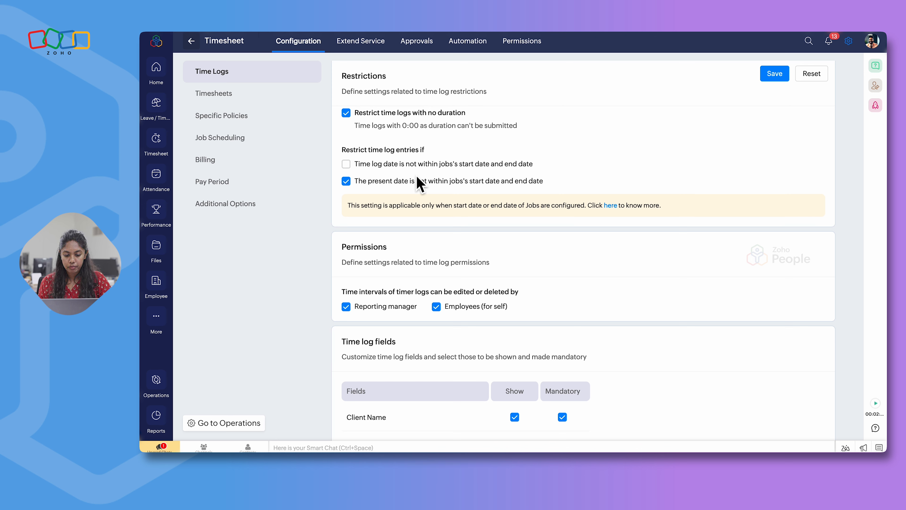
{"action": "left_click", "coordinate": [778, 74]}
Review the time log permissions and fields, and open the employee's form for logging time in Timesheet
{"action": "scroll", "coordinate": [539, 121], "scroll_direction": "down", "scroll_amount": 1}
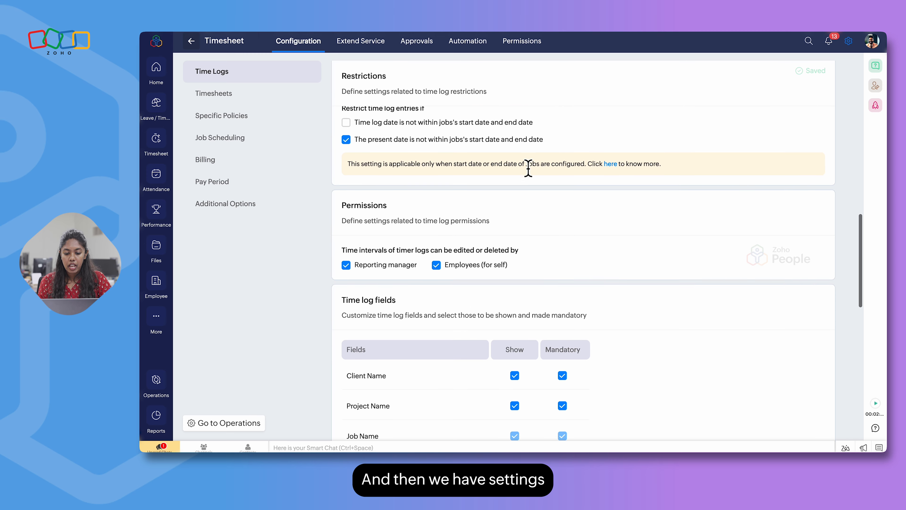
{"action": "scroll", "coordinate": [528, 167], "scroll_direction": "down", "scroll_amount": 2}
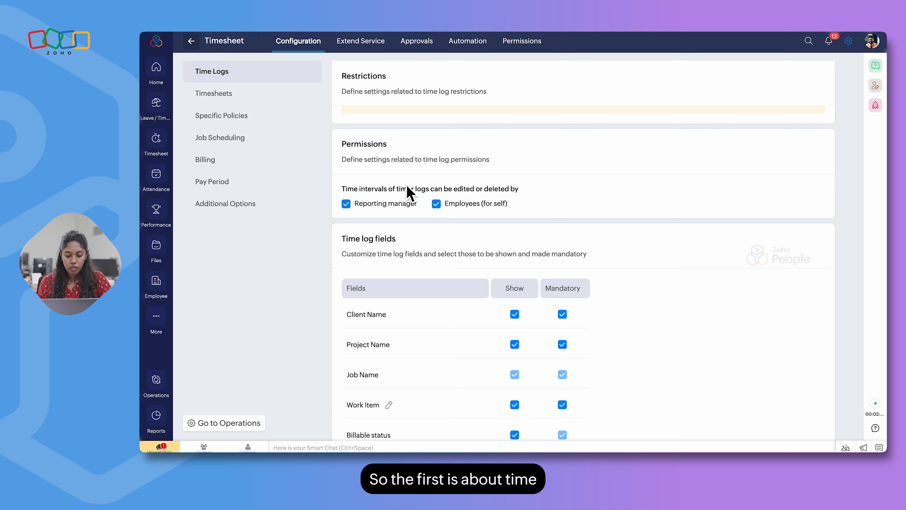
{"action": "scroll", "coordinate": [406, 185], "scroll_direction": "down", "scroll_amount": 1}
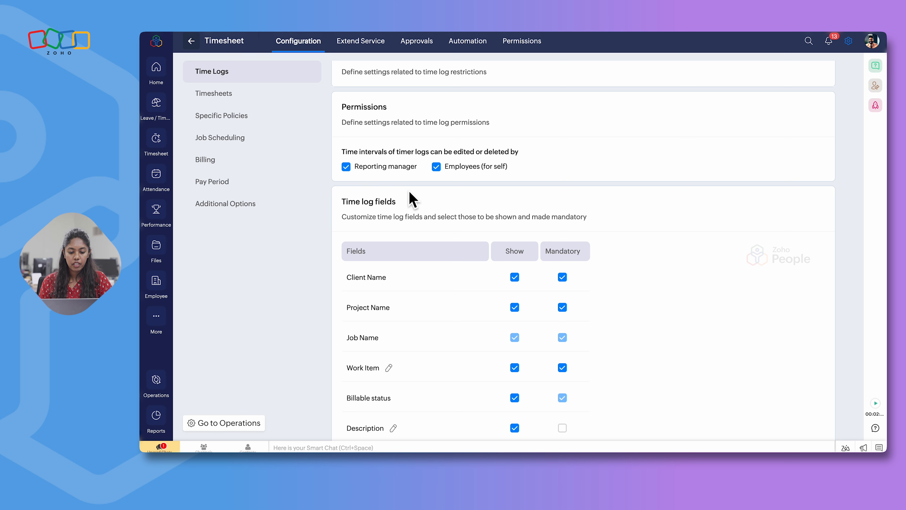
{"action": "scroll", "coordinate": [412, 198], "scroll_direction": "down", "scroll_amount": 2}
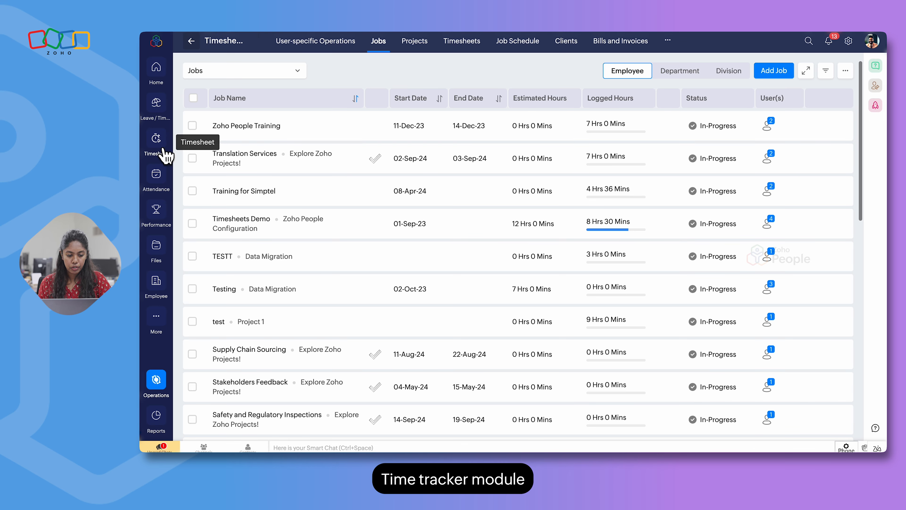
{"action": "left_click", "coordinate": [166, 154]}
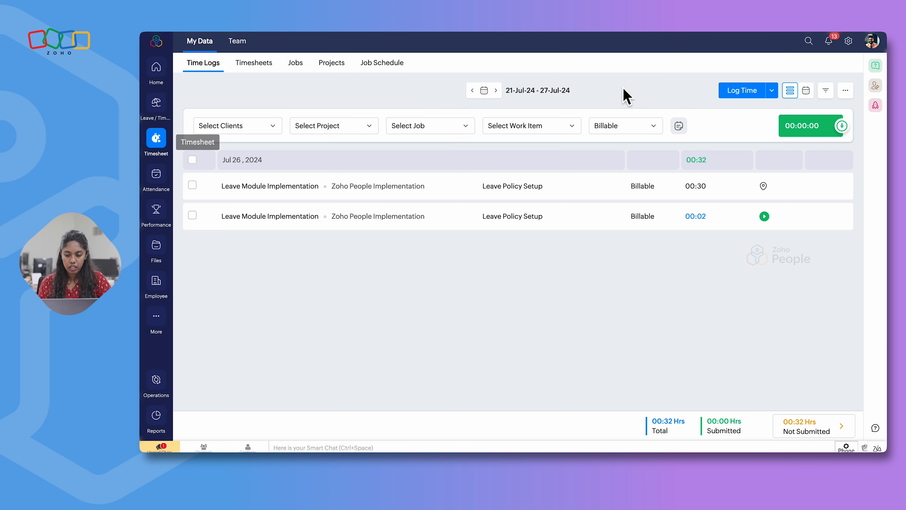
{"action": "left_click", "coordinate": [737, 94]}
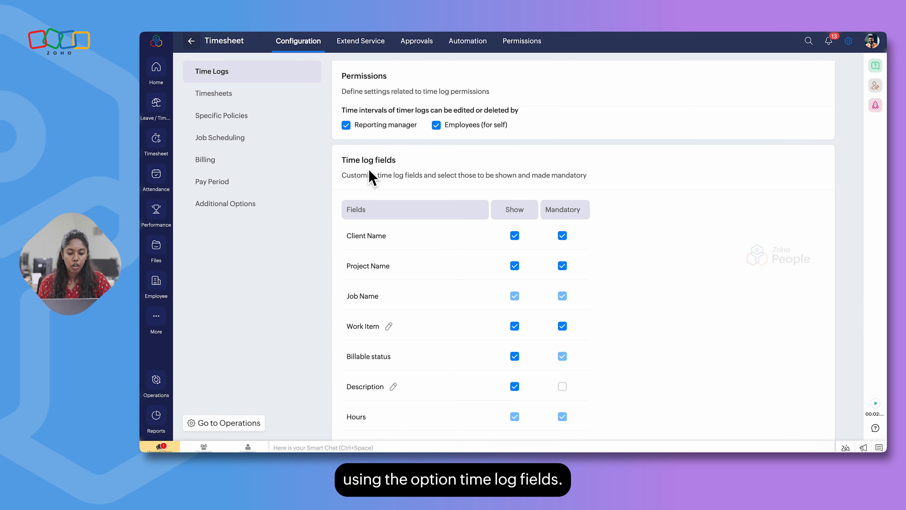
Make the Client Name time log field non-mandatory and hidden, and save the time log fields
{"action": "scroll", "coordinate": [506, 296], "scroll_direction": "down", "scroll_amount": 2}
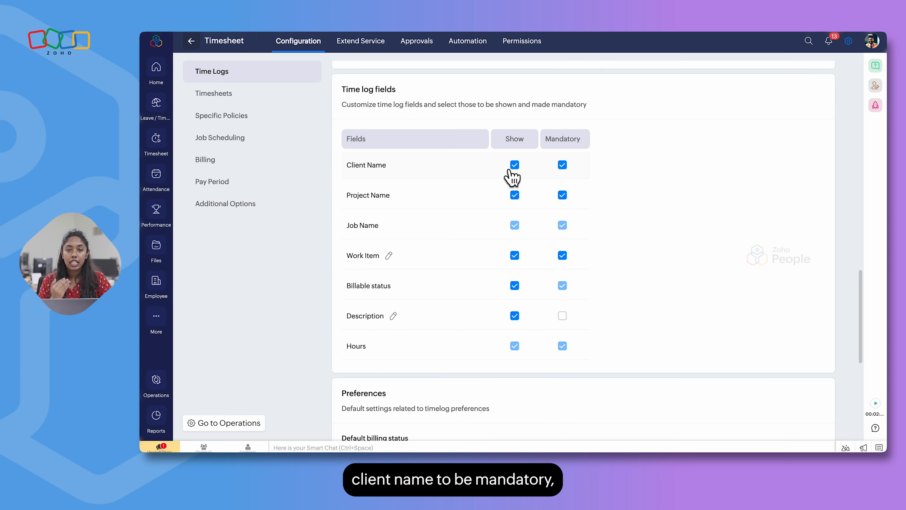
{"action": "left_click", "coordinate": [562, 165]}
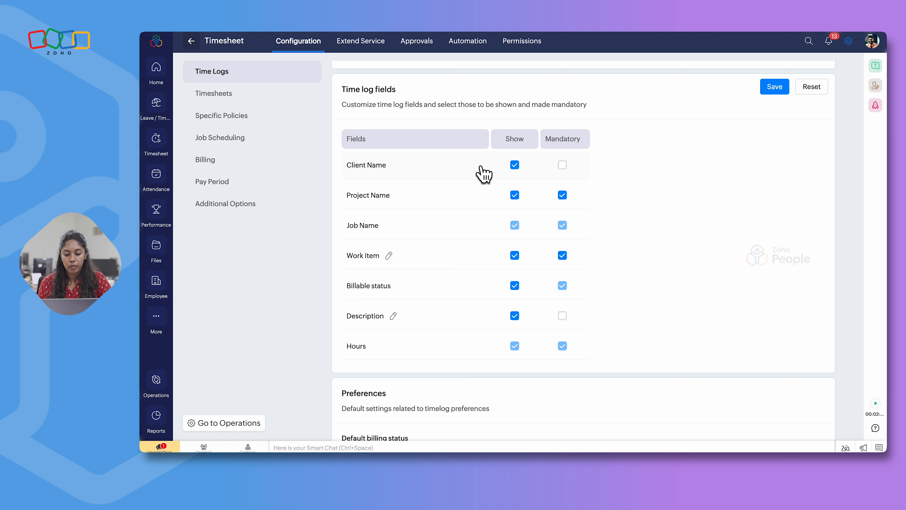
{"action": "left_click", "coordinate": [514, 166]}
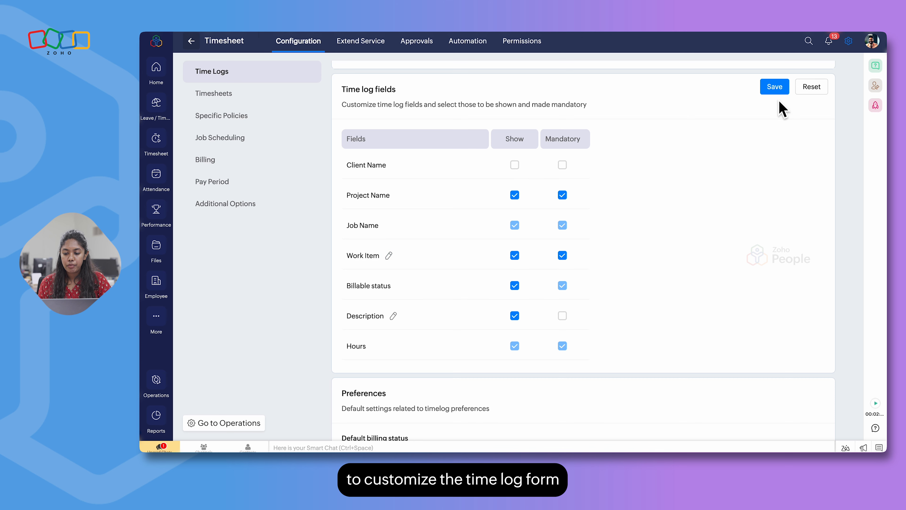
{"action": "left_click", "coordinate": [775, 88]}
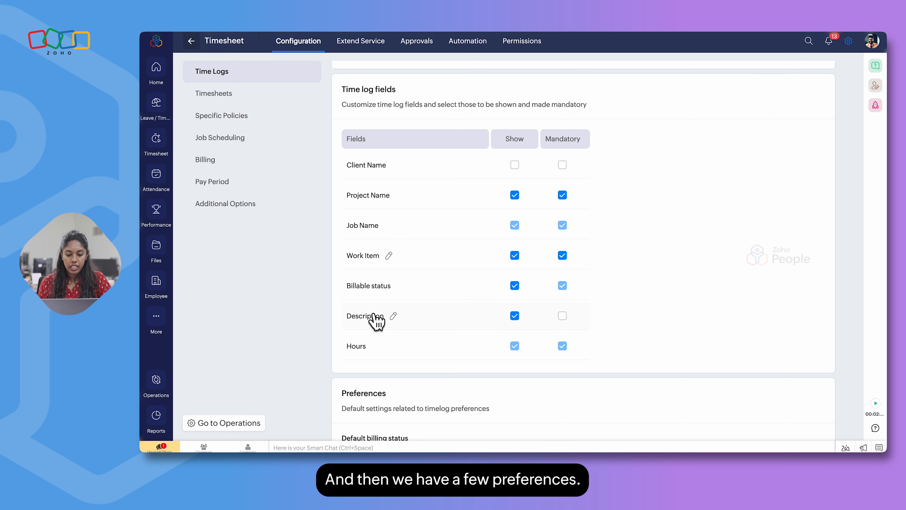
Review the time log preferences for billing status, list view and location tracking against the employee's time logs, and examine the default work items
{"action": "scroll", "coordinate": [376, 316], "scroll_direction": "down", "scroll_amount": 3}
{"action": "scroll", "coordinate": [439, 316], "scroll_direction": "down", "scroll_amount": 3}
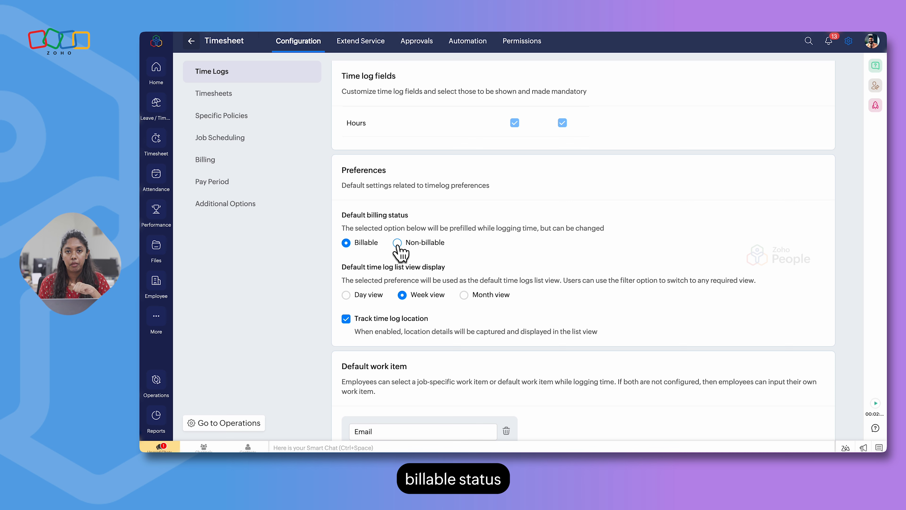
{"action": "scroll", "coordinate": [399, 250], "scroll_direction": "down", "scroll_amount": 2}
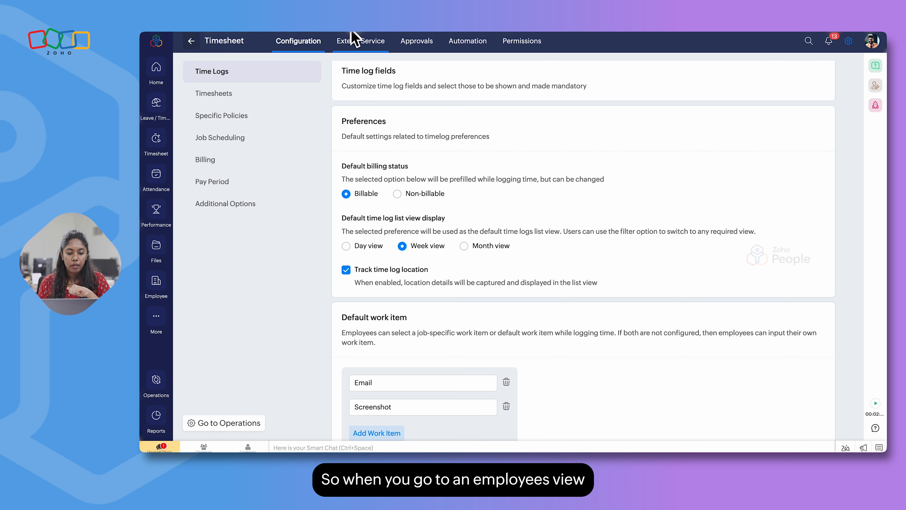
{"action": "left_click", "coordinate": [156, 138]}
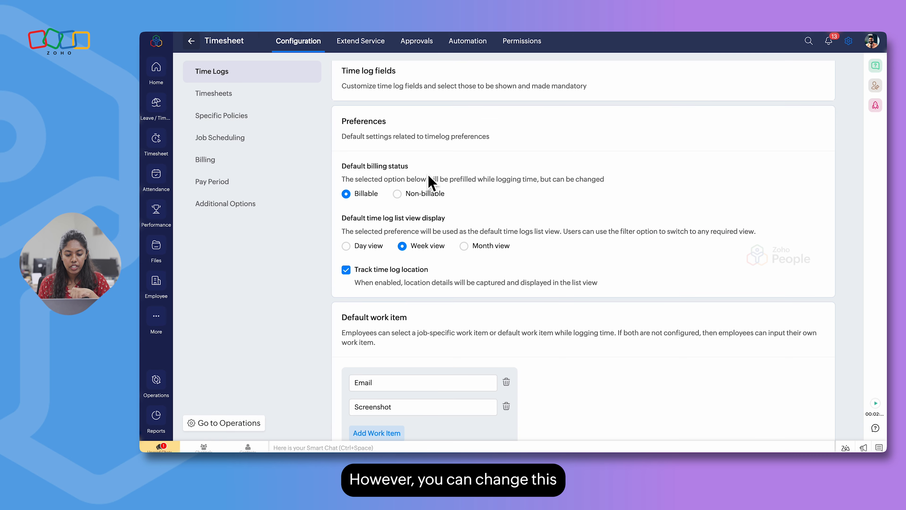
{"action": "scroll", "coordinate": [431, 182], "scroll_direction": "down", "scroll_amount": 1}
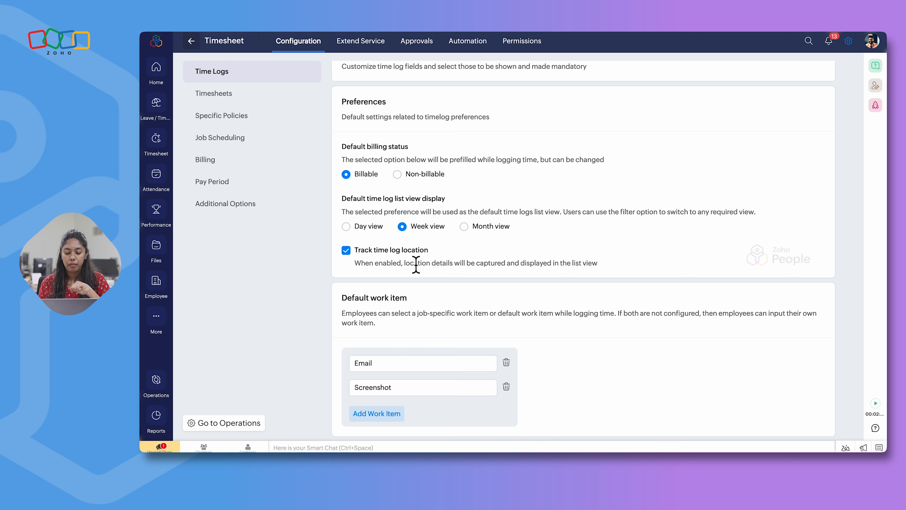
{"action": "scroll", "coordinate": [458, 304], "scroll_direction": "down", "scroll_amount": 2}
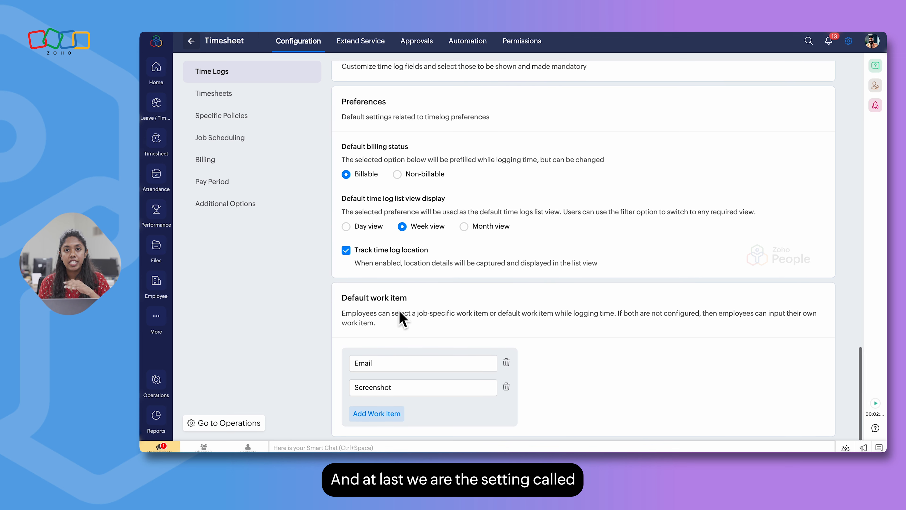